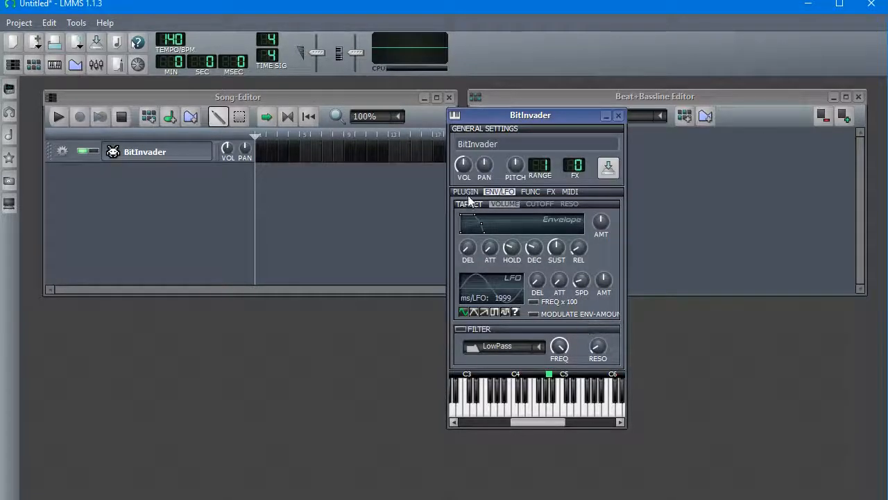
- Display BitInvader's waveform and play test notes in the middle and high octaves
left_click(466, 192)
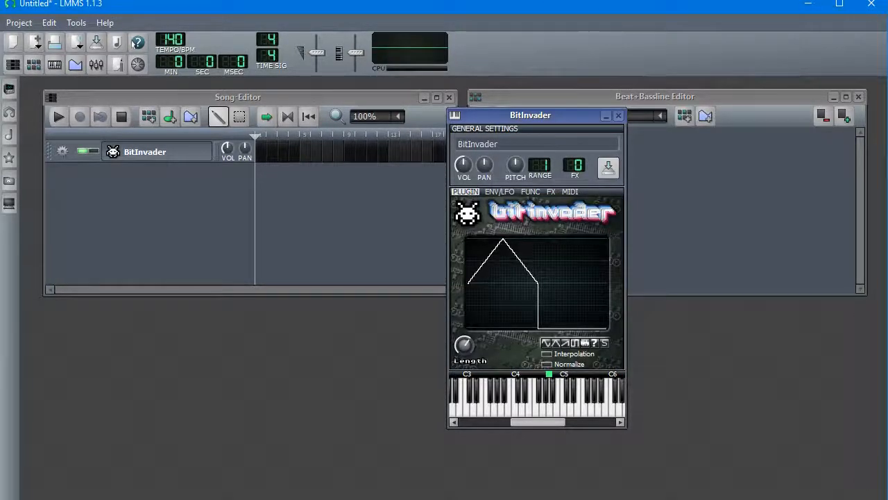
left_click(532, 412)
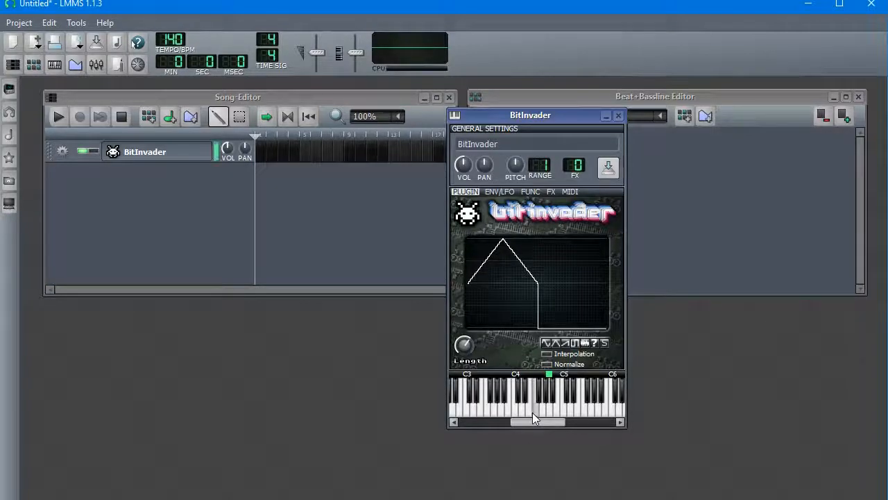
left_click(589, 421)
left_click(600, 407)
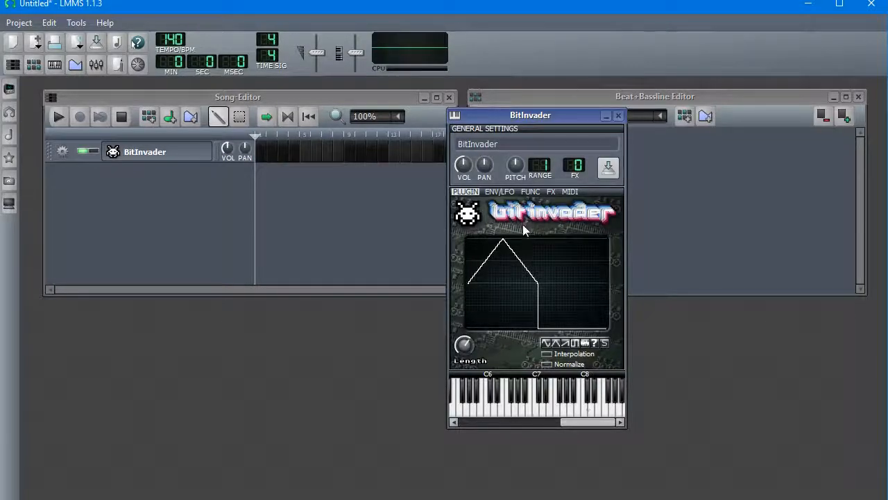
- Raise the volume envelope's modulation amount to maximum, lengthen its attack slightly, and test the sound with a note
left_click(501, 192)
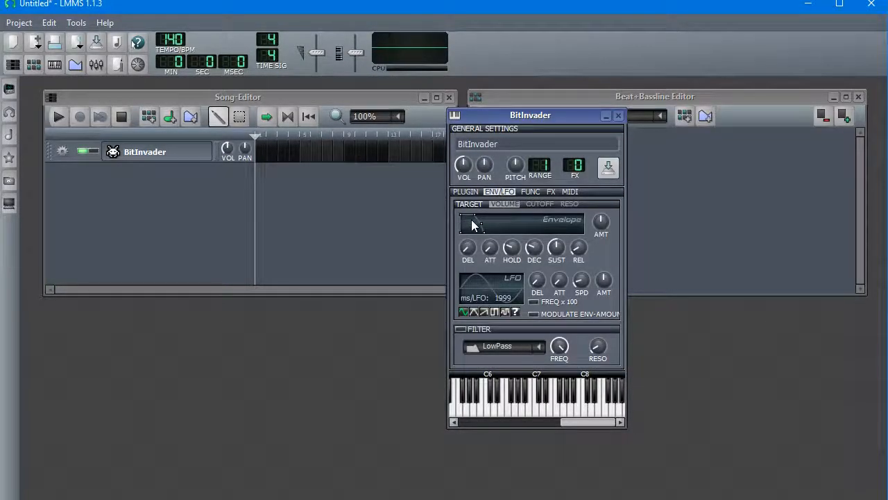
left_click_drag(601, 221, 601, 215)
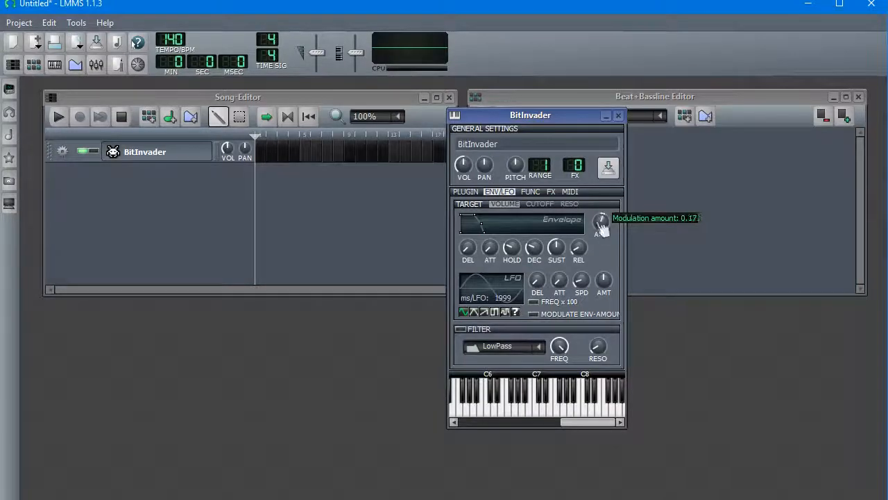
left_click(523, 408)
left_click_drag(601, 227, 601, 194)
left_click_drag(492, 261, 492, 243)
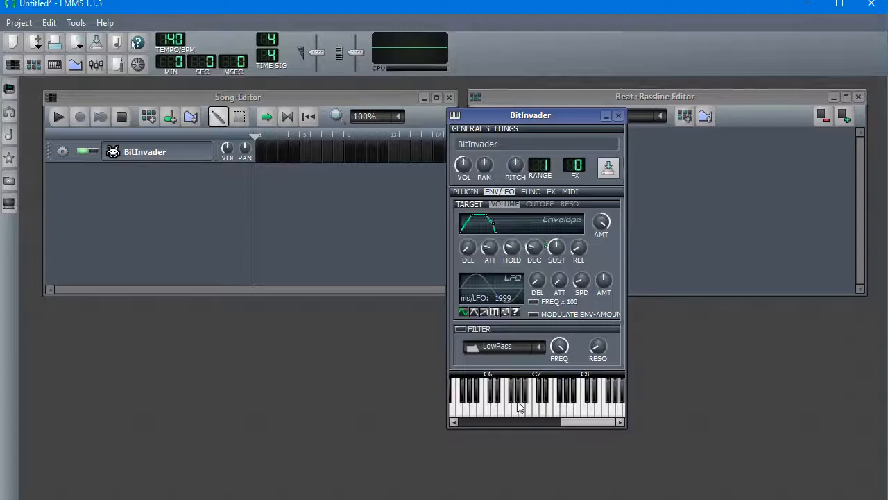
left_click(519, 409)
- Try the sine LFO at full amount on the volume in place of the envelope, playing a test note
left_click(502, 296)
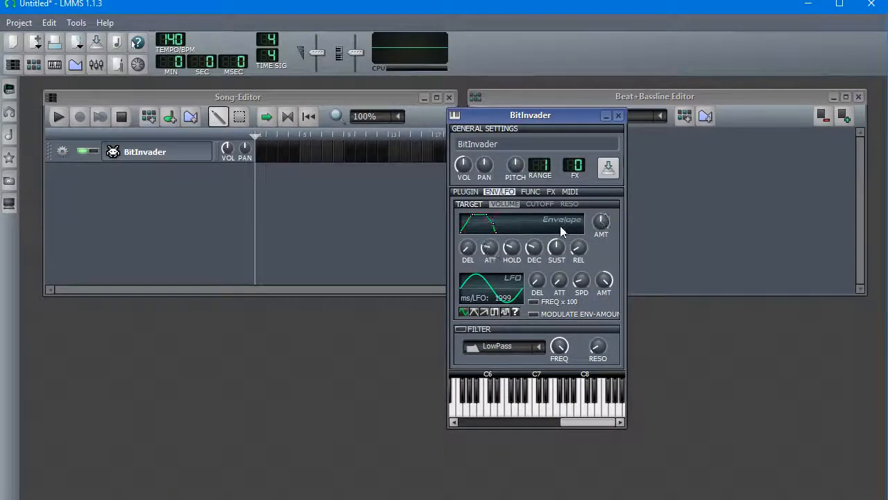
left_click(522, 406)
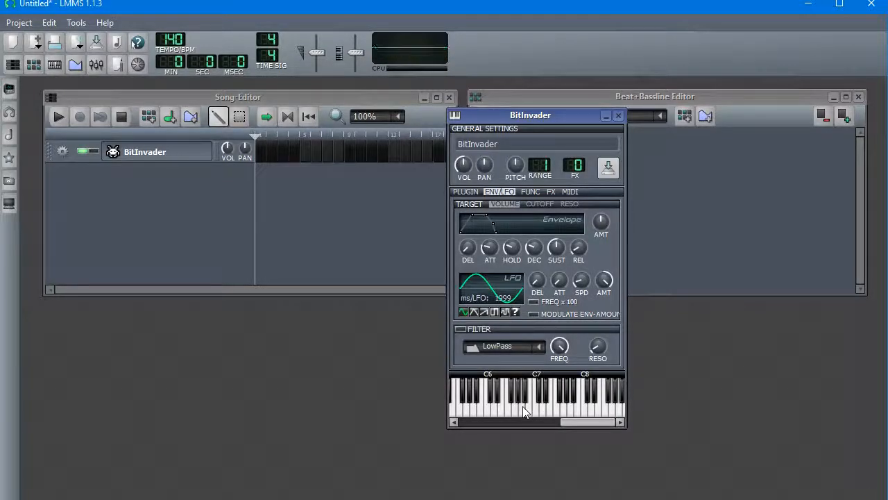
left_click(496, 284)
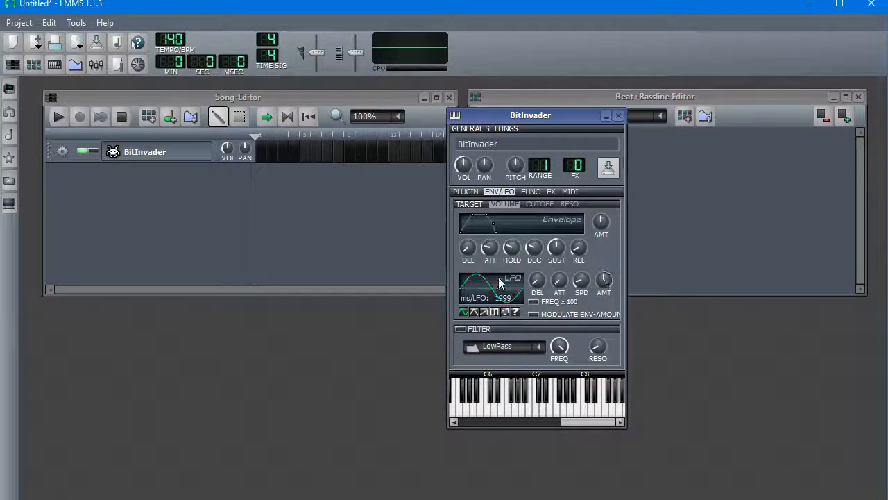
- Show the cutoff envelope settings and add a Spectrum Analyzer to BitInvader's effects chain
left_click(534, 203)
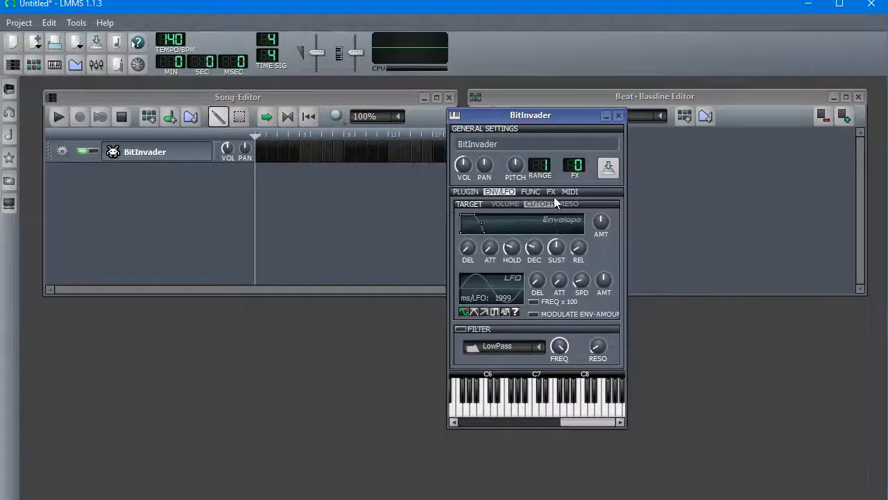
left_click_drag(539, 115, 601, 105)
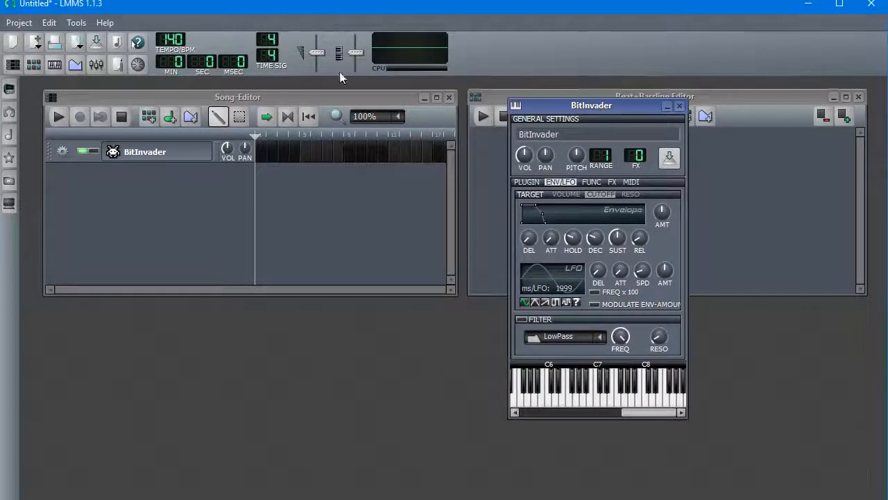
left_click(613, 181)
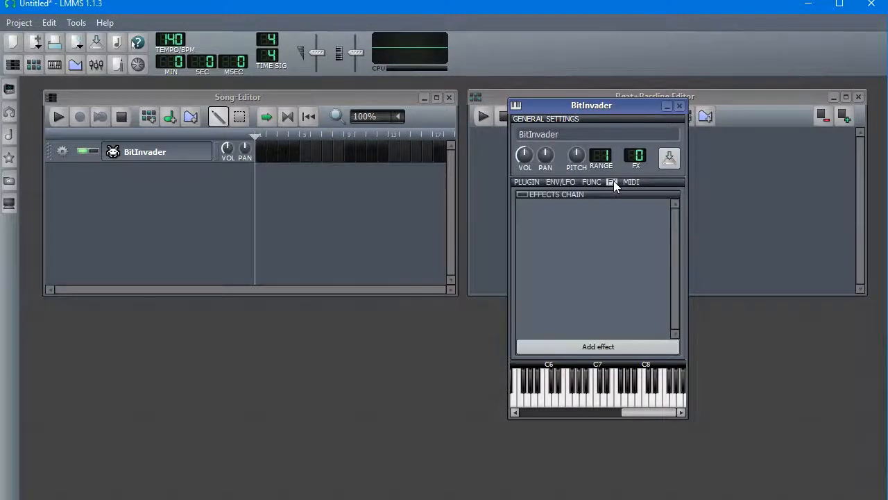
left_click(591, 347)
left_click(279, 166)
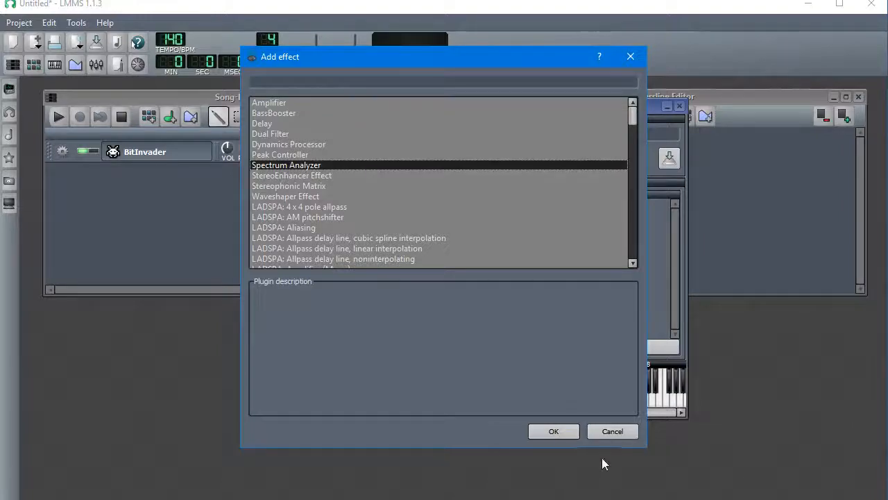
left_click(564, 433)
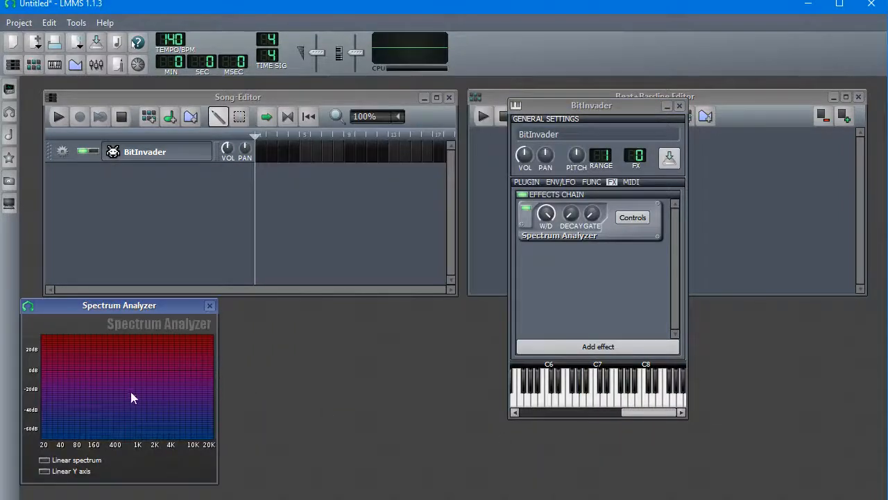
- Play notes across the low, middle and high octaves and examine how their frequencies register in the Spectrum Analyzer
left_click(554, 184)
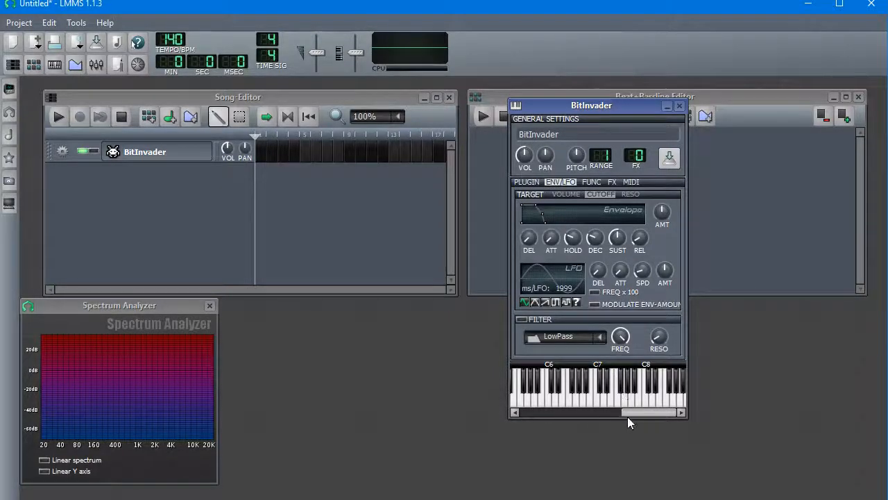
left_click(567, 403)
left_click(525, 404)
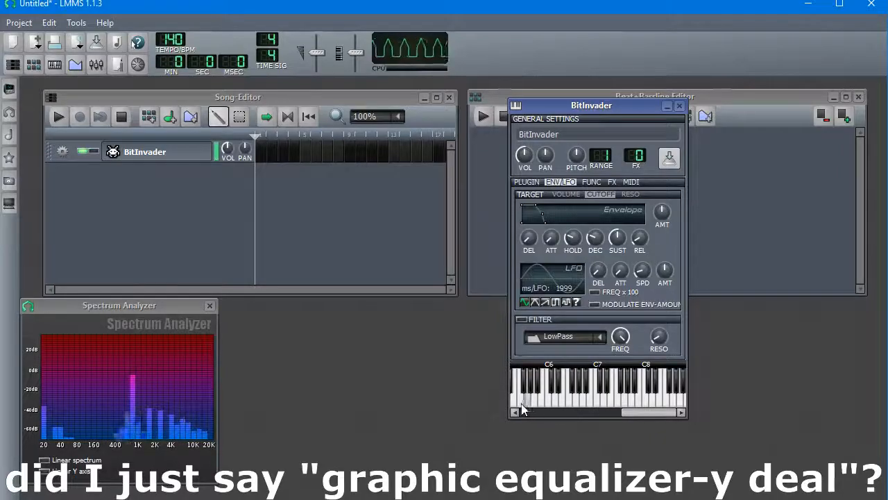
left_click_drag(632, 415, 585, 416)
mouse_move(539, 399)
left_mouse_down()
mouse_move(677, 402)
mouse_move(563, 400)
left_mouse_up()
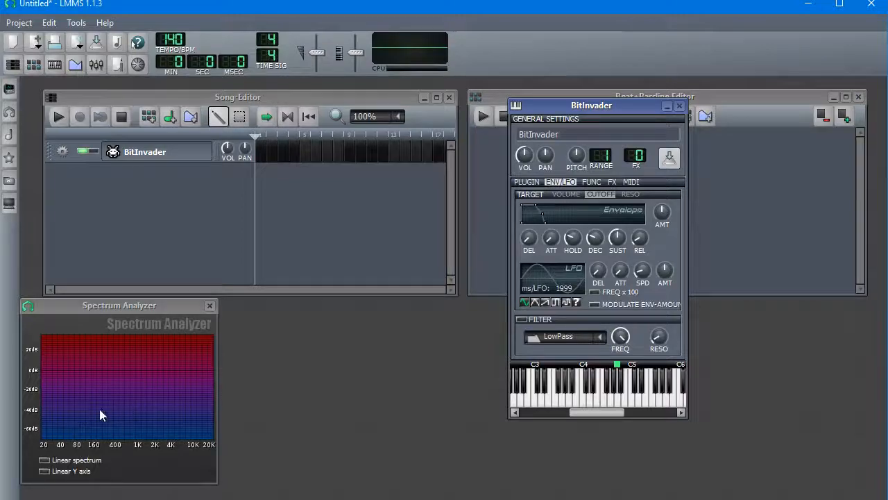
mouse_move(565, 412)
left_mouse_down()
mouse_move(690, 408)
mouse_move(486, 406)
left_mouse_up()
left_click(627, 401)
left_click_drag(641, 415, 604, 414)
left_click(609, 400)
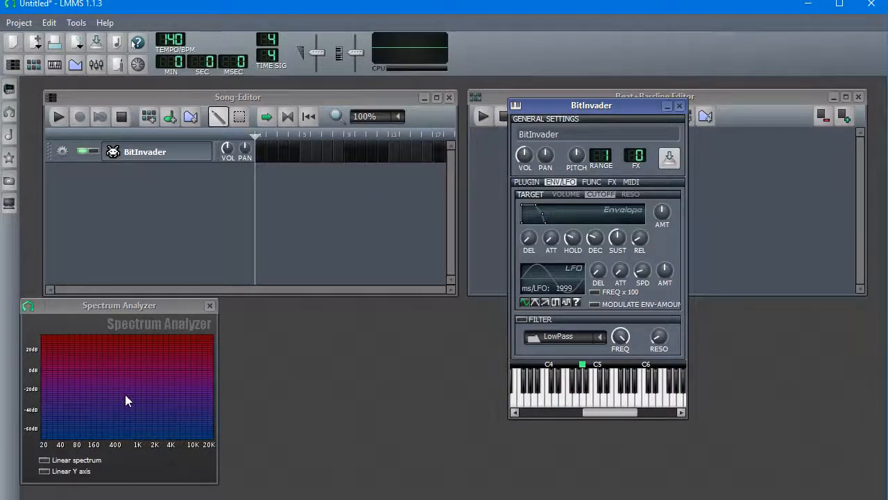
mouse_move(603, 411)
left_mouse_down()
mouse_move(546, 401)
mouse_move(639, 403)
left_mouse_up()
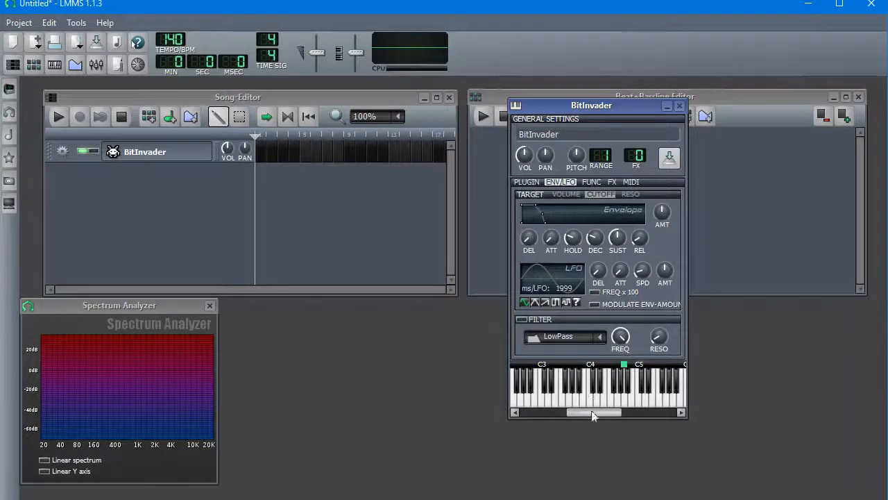
- Switch BitInvader to a sine wave and play notes from the lowest octaves to examine their spectrum
left_click_drag(593, 416, 510, 416)
left_click(522, 181)
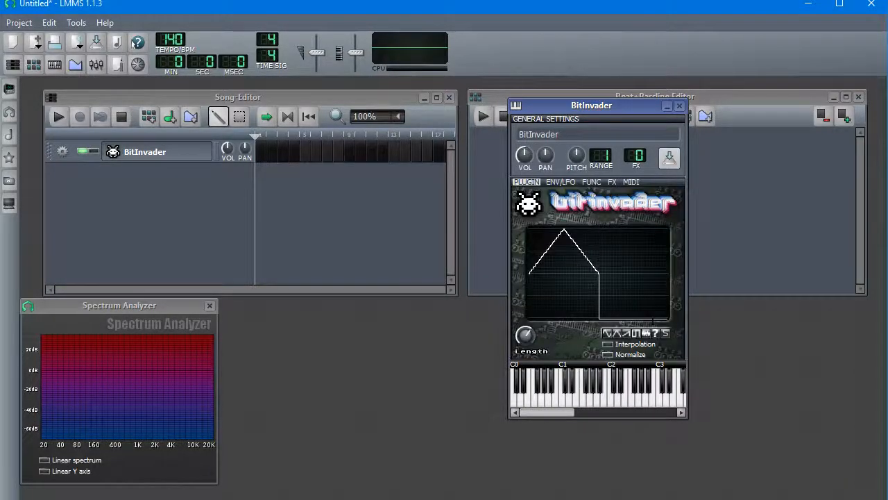
left_click(608, 333)
left_click(538, 400)
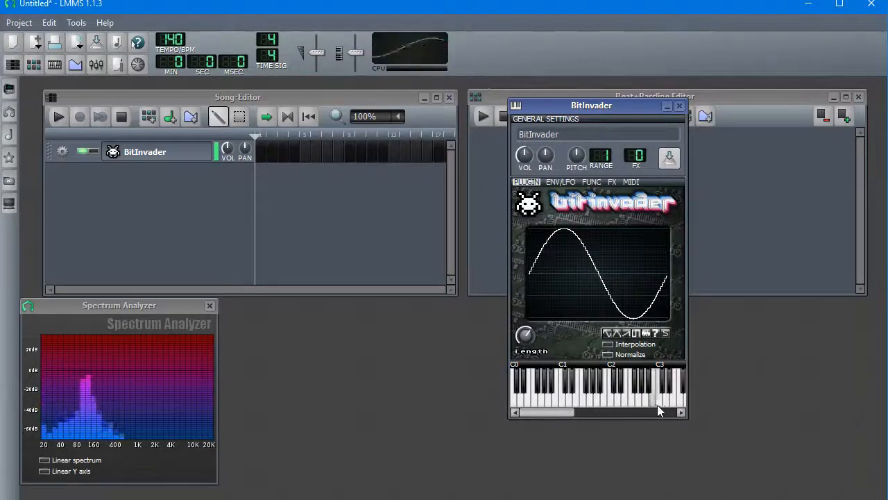
mouse_move(555, 416)
left_mouse_down()
mouse_move(640, 421)
mouse_move(629, 428)
mouse_move(627, 402)
mouse_move(515, 402)
left_mouse_up()
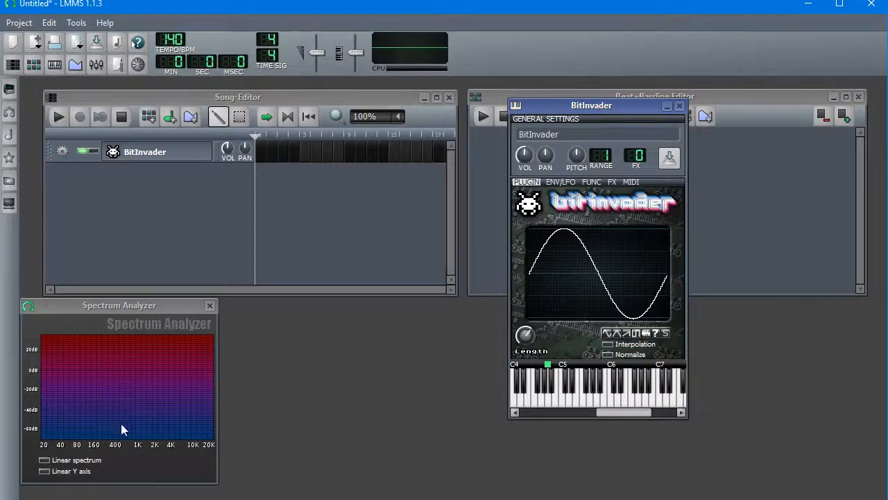
- Try the square wave with a run of notes and switch the oscillator to a sawtooth wave
left_click(636, 334)
mouse_move(571, 398)
left_mouse_down()
mouse_move(652, 403)
mouse_move(569, 400)
mouse_move(633, 400)
mouse_move(620, 408)
left_mouse_up()
left_click(630, 336)
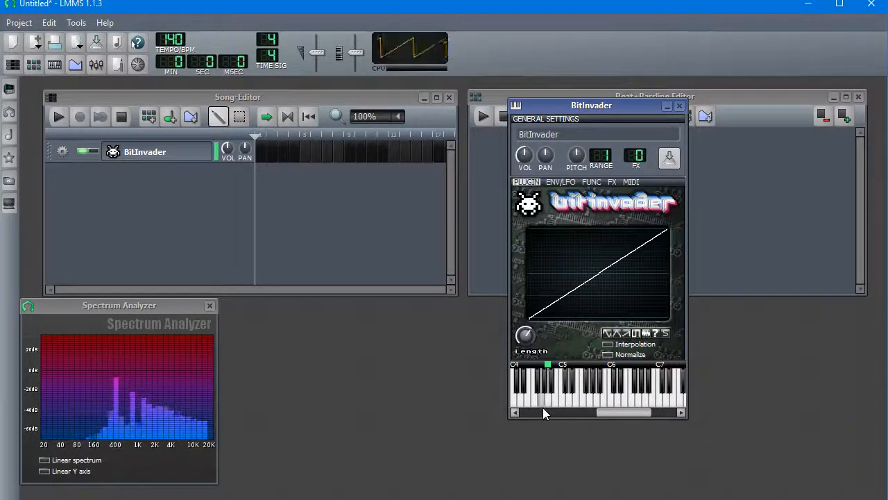
- Cycle through the square, sawtooth, white noise and triangle waveforms, and play a run of notes with the triangle
left_click(636, 334)
left_click(626, 334)
left_click(645, 334)
left_click(617, 333)
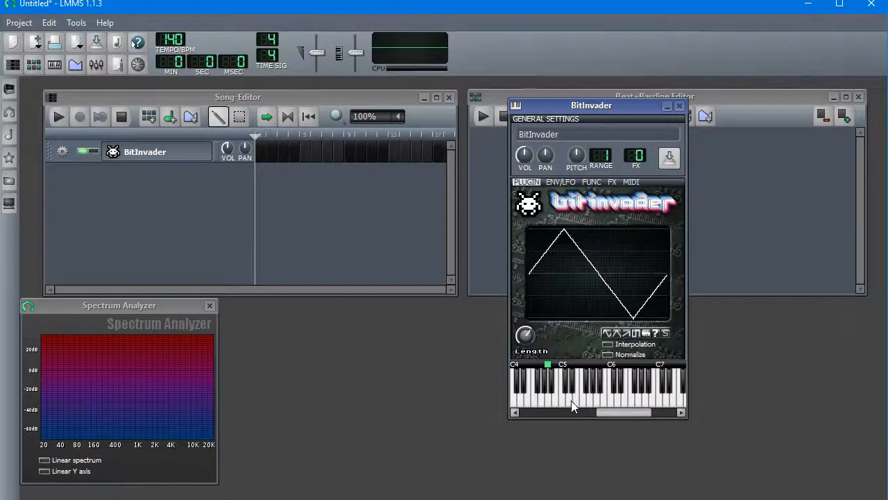
mouse_move(583, 404)
left_mouse_down()
mouse_move(651, 401)
mouse_move(520, 408)
left_mouse_up()
- Set BitInvader to a square wave and play ascending and individual notes to examine its harmonics in the Spectrum Analyzer
left_click(635, 334)
left_click_drag(575, 406, 620, 404)
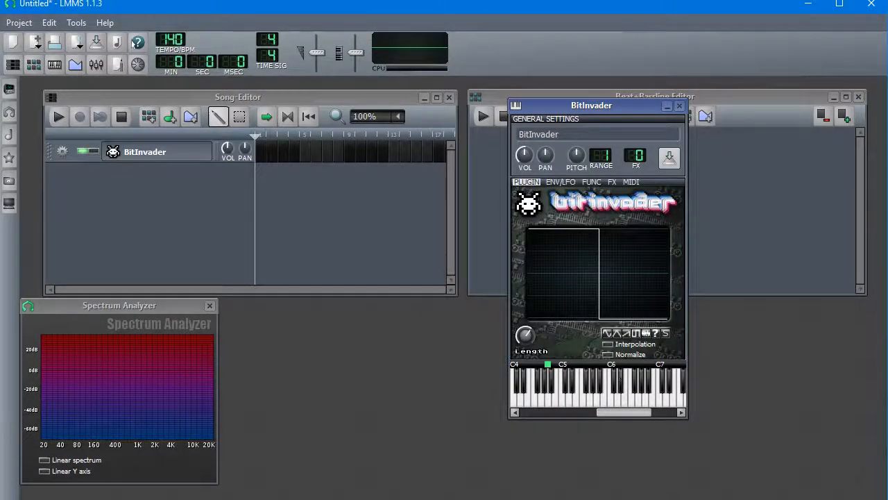
left_click(541, 405)
left_click(561, 401)
left_click(587, 405)
left_click(616, 406)
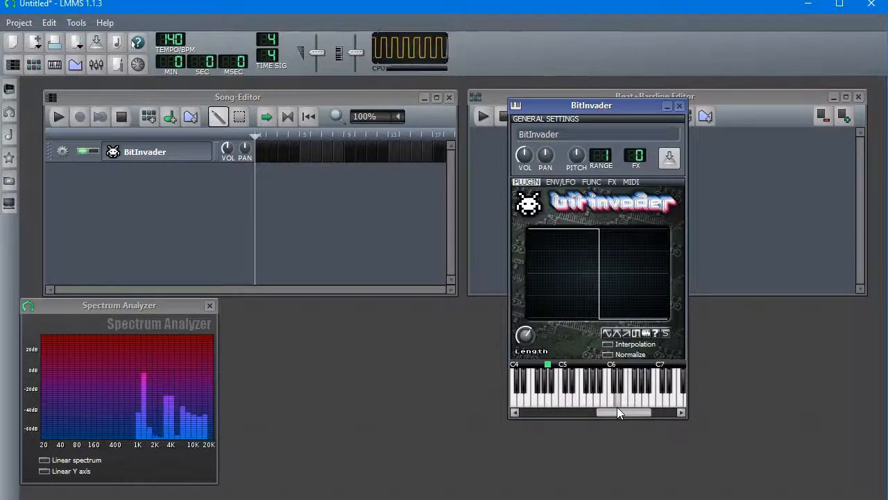
left_click(547, 398)
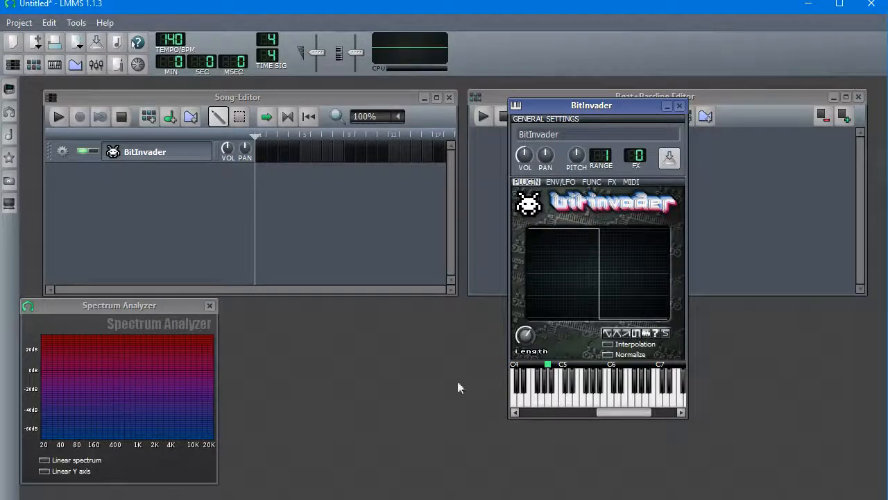
left_click(558, 395)
left_click(534, 399)
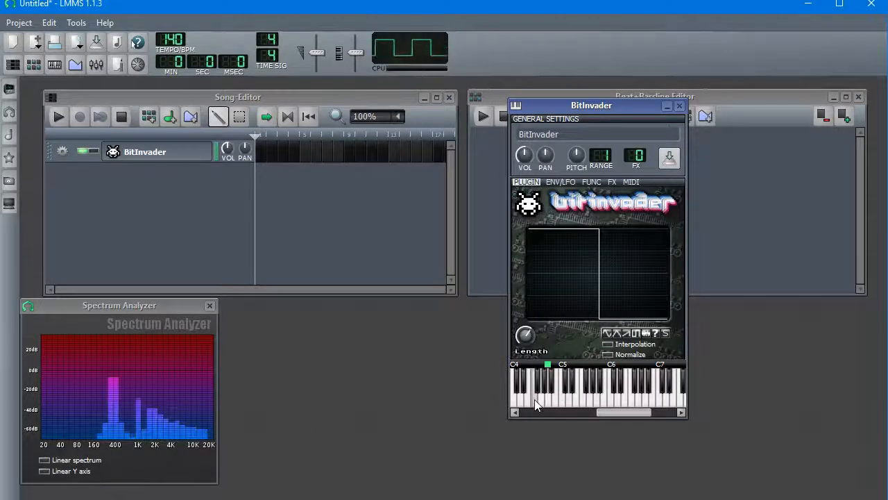
- Compare the spectrum of the square wave between notes in the low octaves and notes in the higher octaves
left_click_drag(625, 415, 569, 408)
left_click(585, 394)
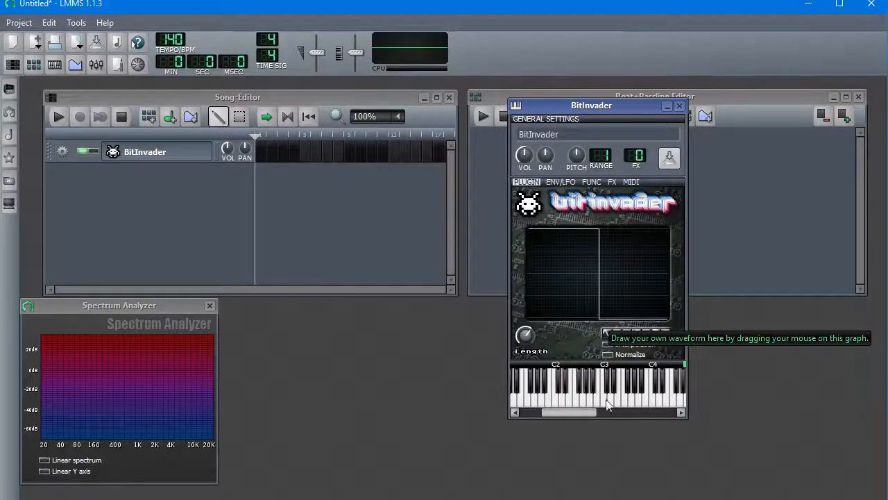
left_click_drag(585, 415, 618, 417)
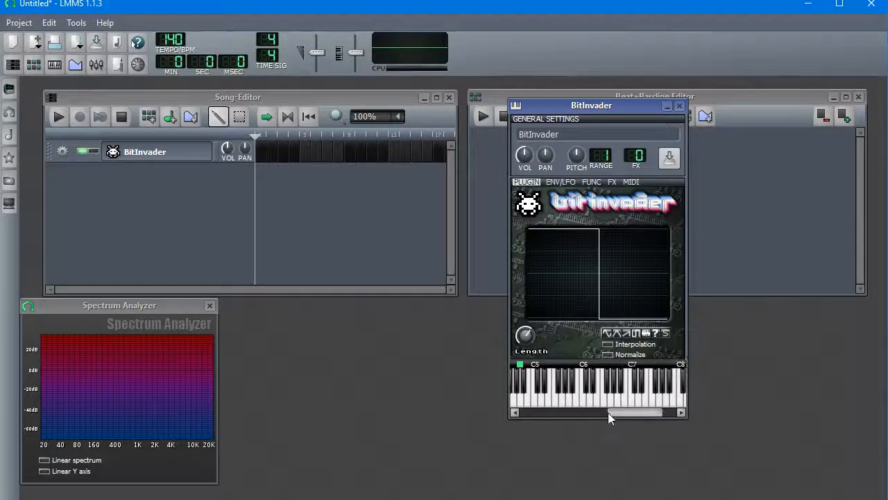
left_click(585, 405)
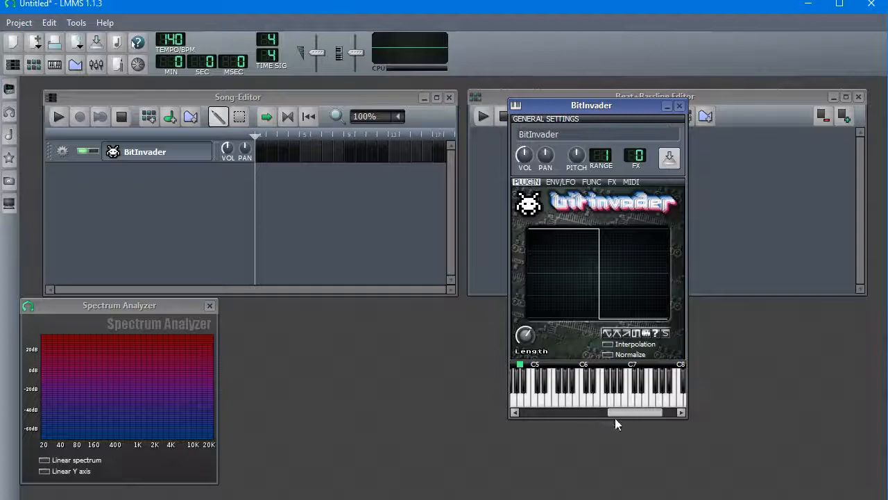
left_click_drag(616, 411, 565, 407)
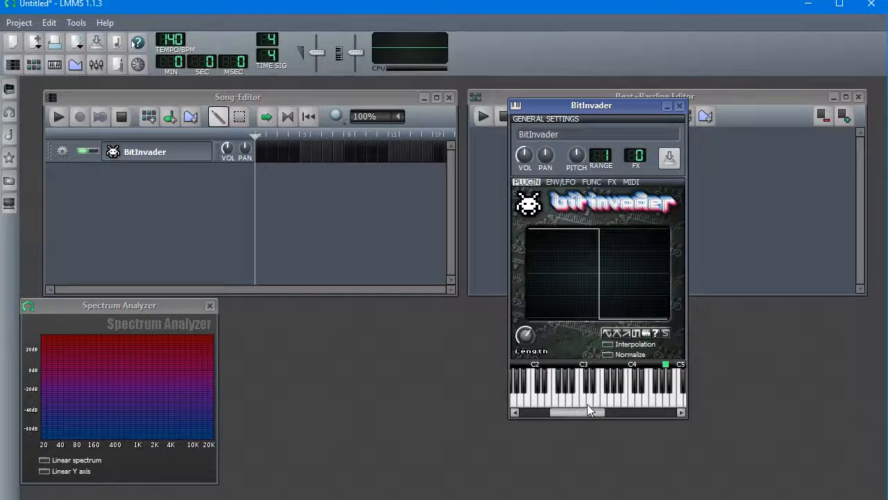
left_click(595, 400)
left_click_drag(590, 409, 626, 418)
left_click(562, 402)
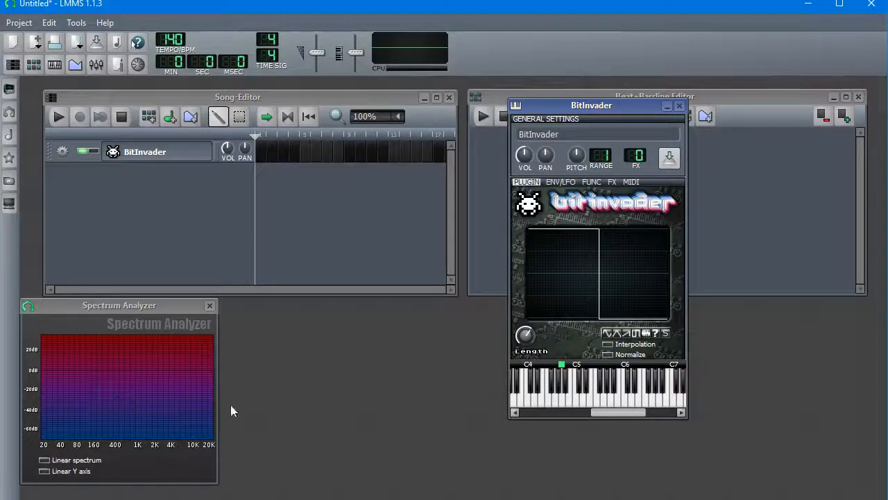
- Set BitInvader to a sawtooth wave and play high and low notes to compare their harmonics in the Spectrum Analyzer
left_click(626, 333)
left_click(613, 403)
left_click(537, 399)
left_click(529, 398)
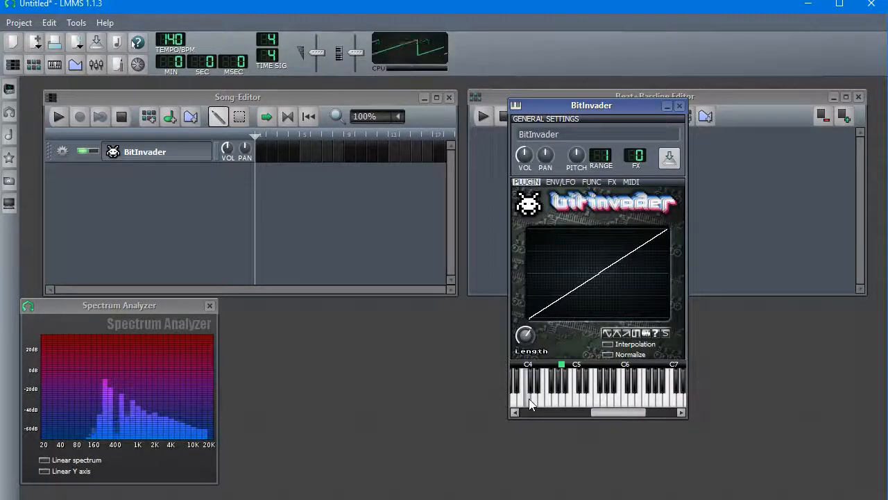
left_click_drag(624, 413, 602, 413)
left_click(566, 395)
left_click(616, 398)
left_click(629, 399)
left_click(640, 399)
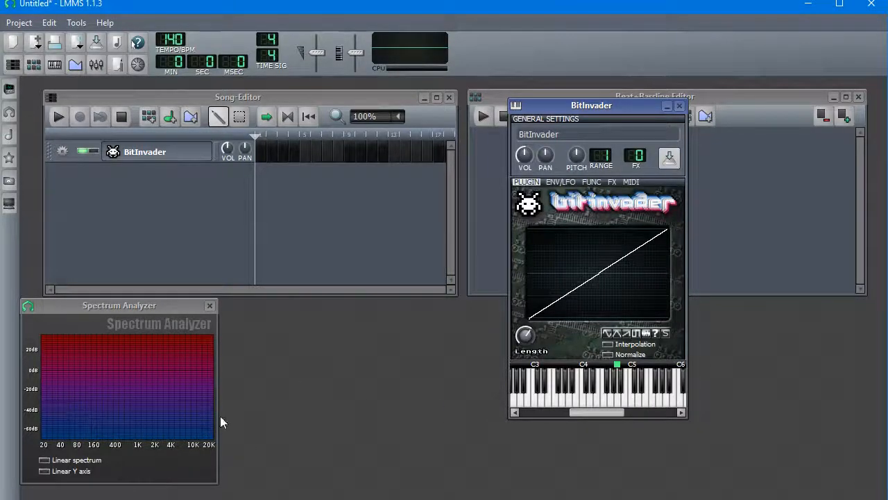
- Enable BitInvader's LowPass filter in the envelope/LFO settings and turn its cutoff frequency down to near the minimum
left_click_drag(613, 416, 631, 415)
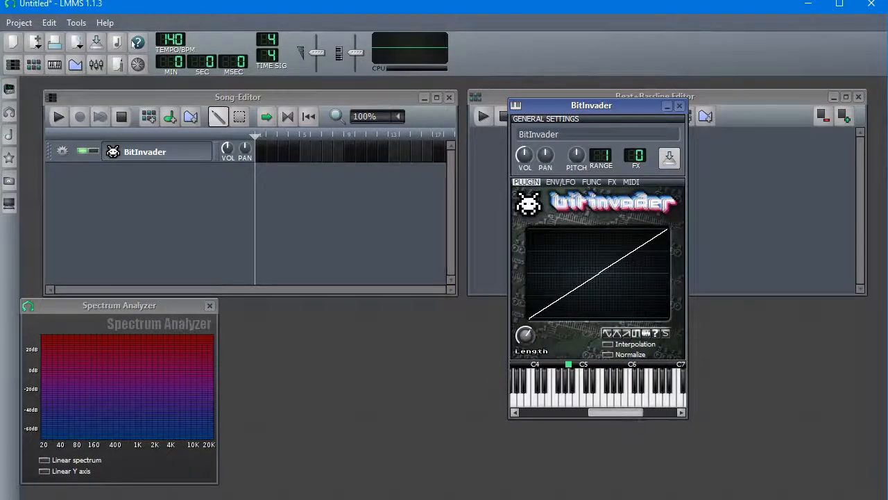
left_click(562, 181)
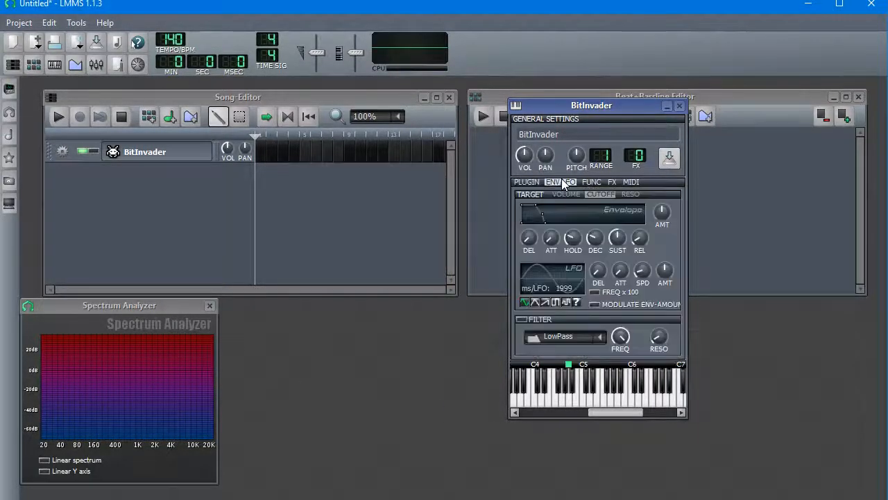
left_click(524, 320)
left_click(522, 320)
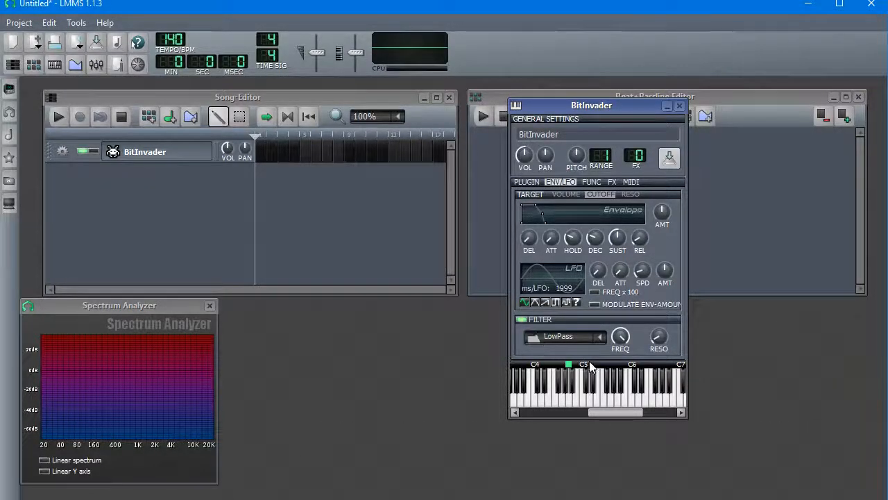
left_click_drag(610, 411, 604, 411)
left_click(620, 336)
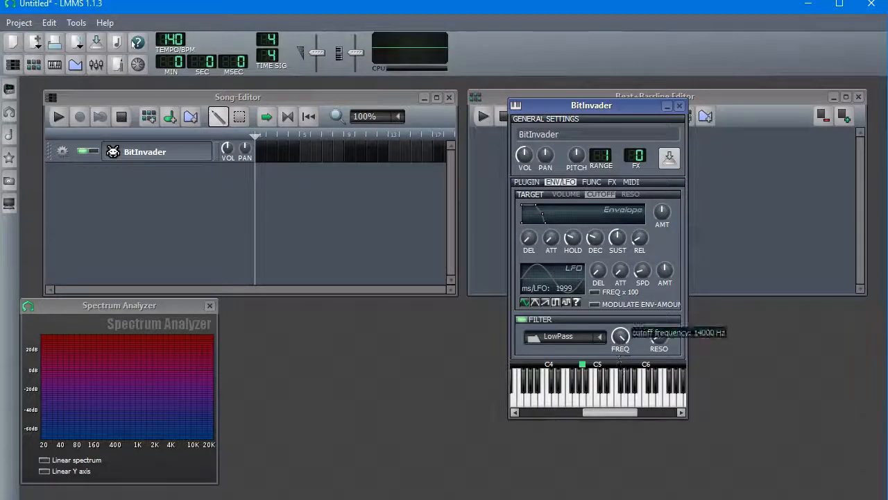
left_click_drag(620, 336, 620, 357)
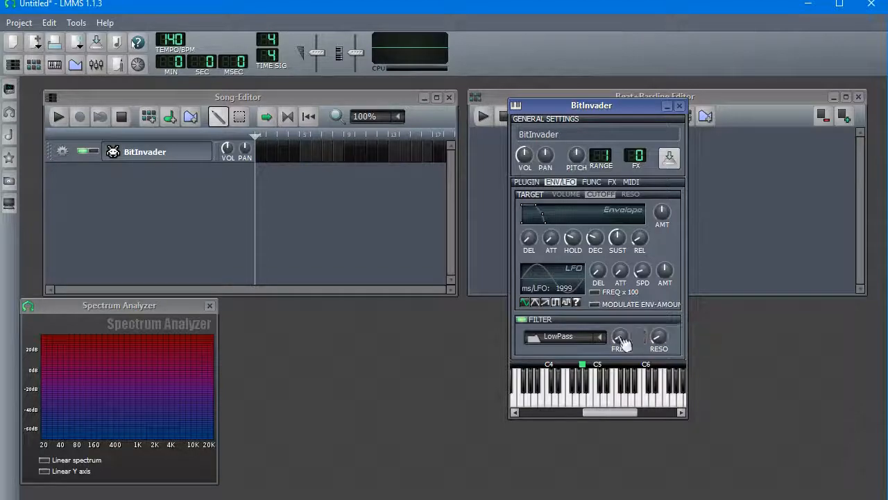
- Play low notes and an ascending run through the LowPass filter to examine the cut in the Spectrum Analyzer
left_click_drag(604, 411, 594, 411)
left_click(525, 398)
mouse_move(529, 398)
left_mouse_down()
mouse_move(578, 399)
mouse_move(541, 403)
left_mouse_up()
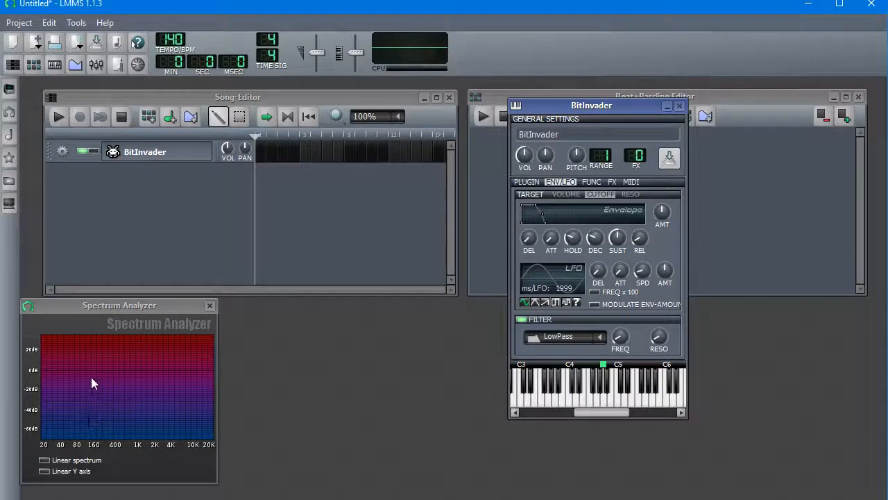
mouse_move(527, 404)
left_mouse_down()
mouse_move(564, 396)
mouse_move(545, 405)
mouse_move(591, 397)
mouse_move(700, 406)
left_mouse_up()
left_click(547, 397)
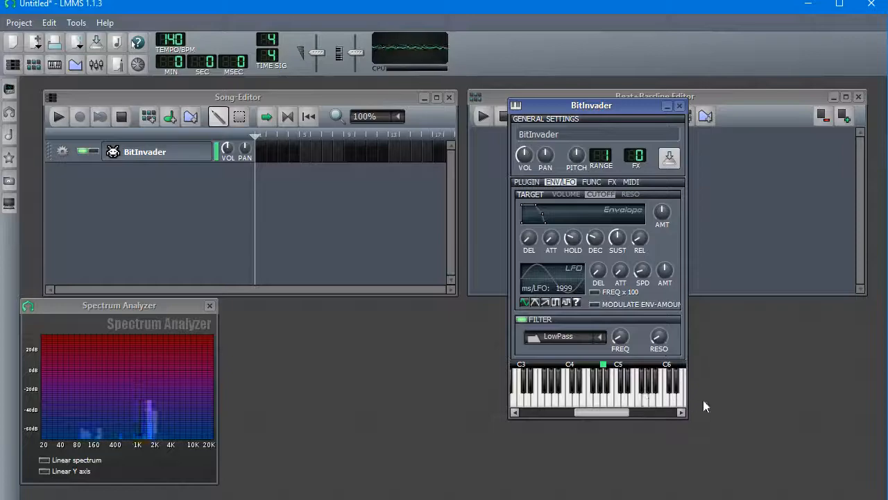
- Compare the LowPass-filtered spectrum between single notes in the high octaves and runs across the low and middle octaves
left_click_drag(609, 412, 632, 413)
left_click(599, 402)
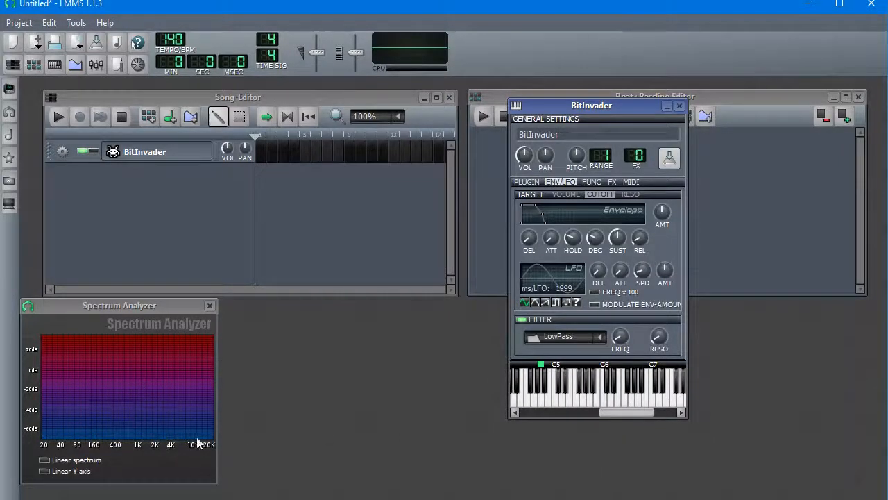
left_click(653, 400)
left_click_drag(637, 415, 596, 417)
left_click_drag(642, 401, 507, 406)
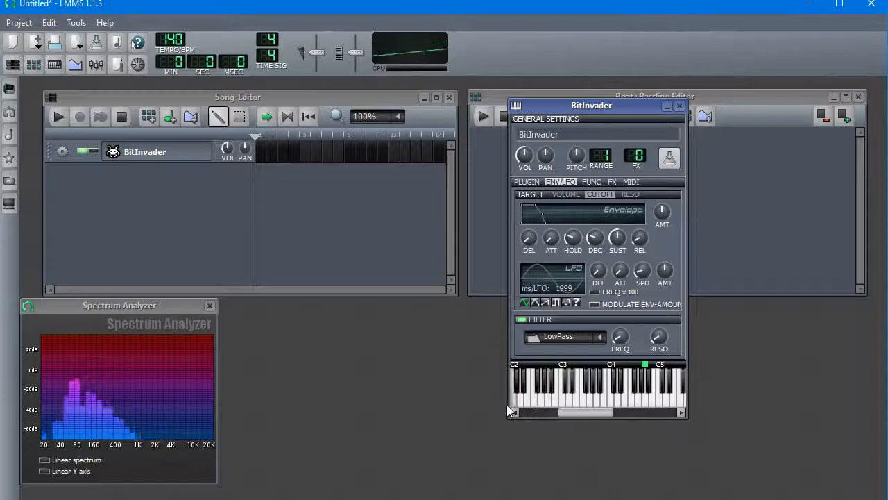
mouse_move(584, 414)
left_mouse_down()
mouse_move(615, 413)
mouse_move(570, 401)
mouse_move(684, 412)
left_mouse_up()
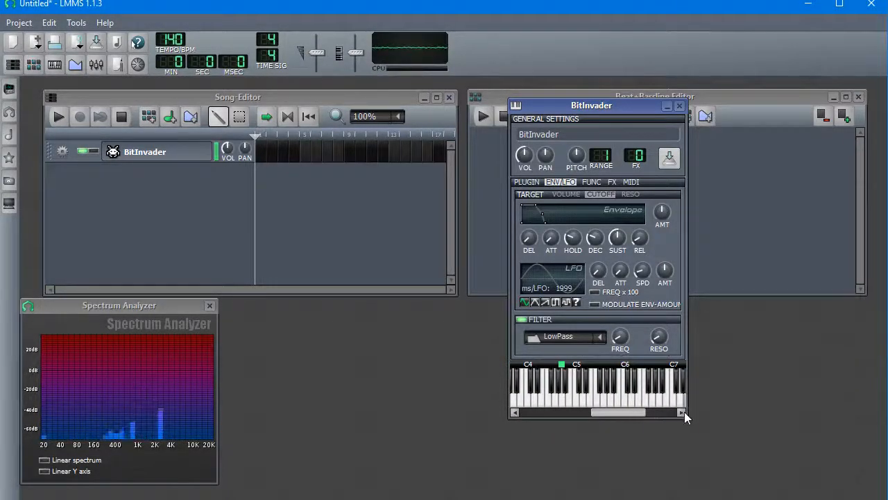
left_click_drag(622, 414, 600, 415)
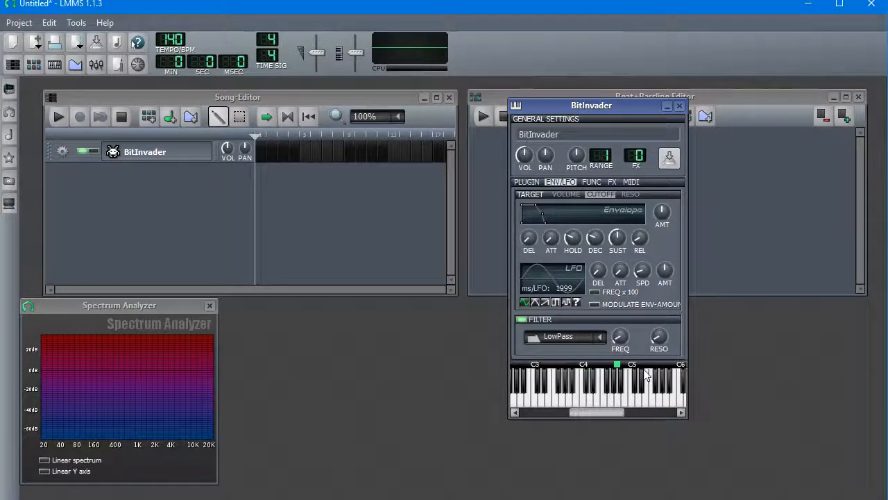
- Raise the LowPass filter's resonance to near the maximum and play ascending runs of notes through it
left_click_drag(659, 340, 660, 332)
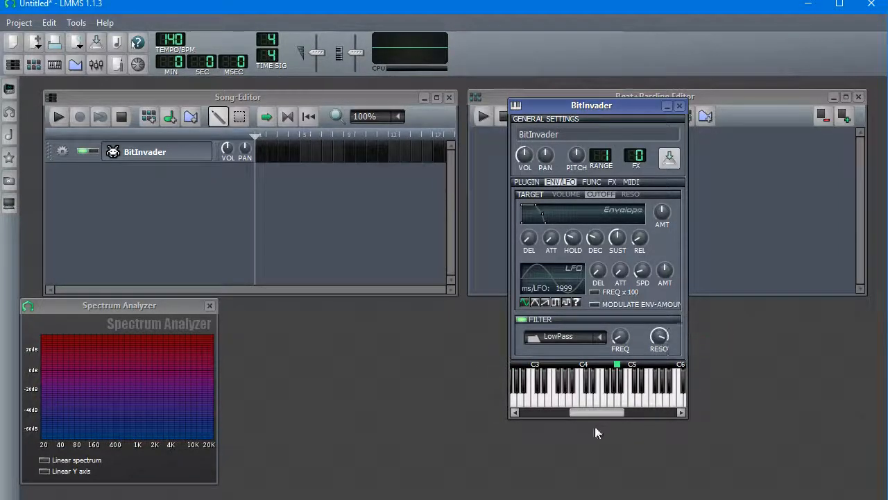
mouse_move(587, 414)
left_mouse_down()
mouse_move(546, 402)
mouse_move(686, 414)
left_mouse_up()
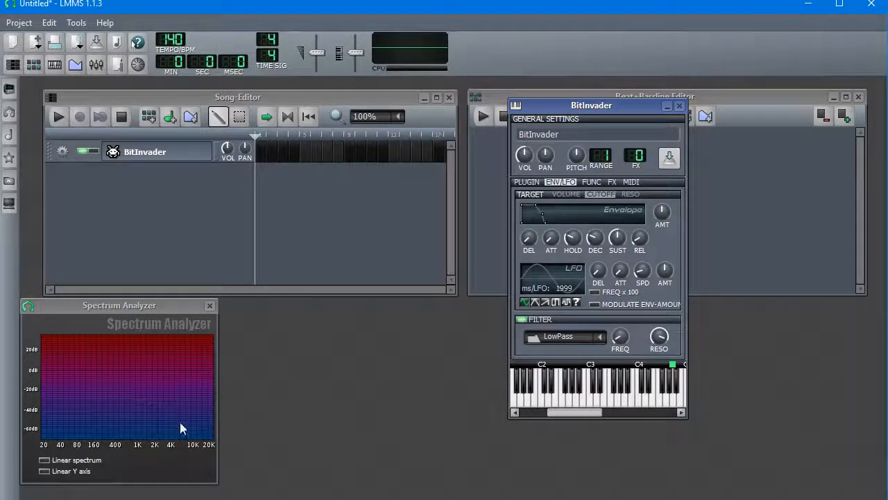
mouse_move(558, 412)
left_mouse_down()
mouse_move(604, 416)
mouse_move(578, 401)
mouse_move(676, 407)
left_mouse_up()
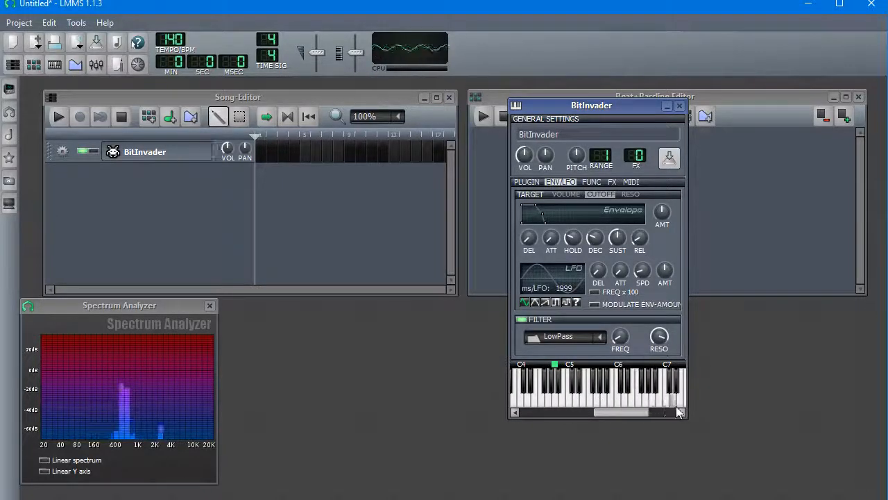
left_click_drag(559, 408, 683, 407)
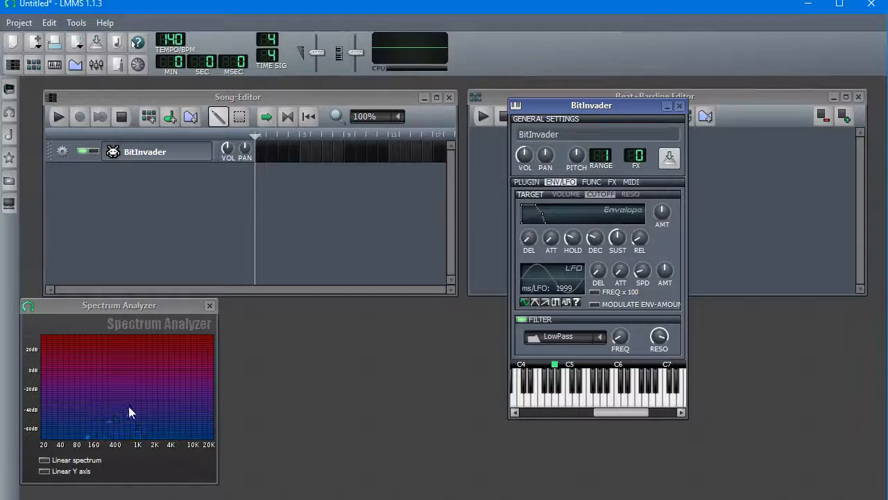
- Play single notes around C7 to examine how the resonant LowPass filter affects the highest octaves
left_click_drag(620, 412, 639, 411)
left_click(623, 398)
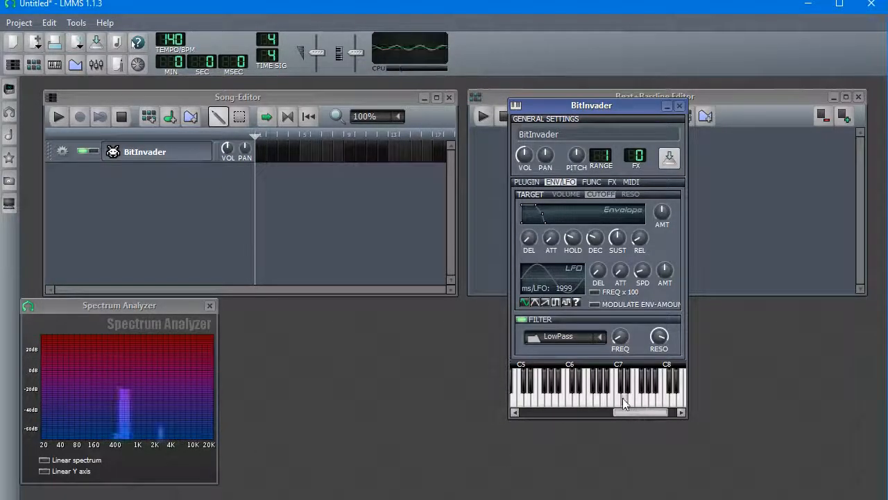
left_click(652, 400)
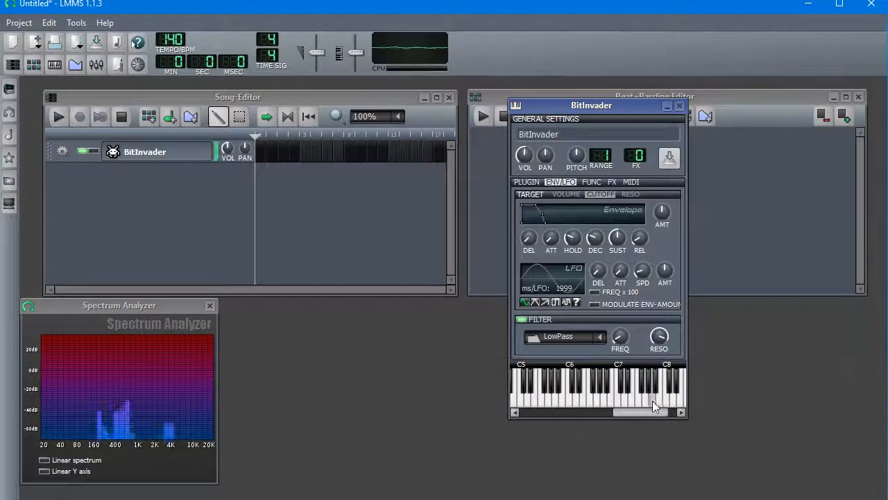
left_click_drag(651, 416, 589, 411)
- Switch the filter type to HiPass and turn its resonance down low
left_click(604, 338)
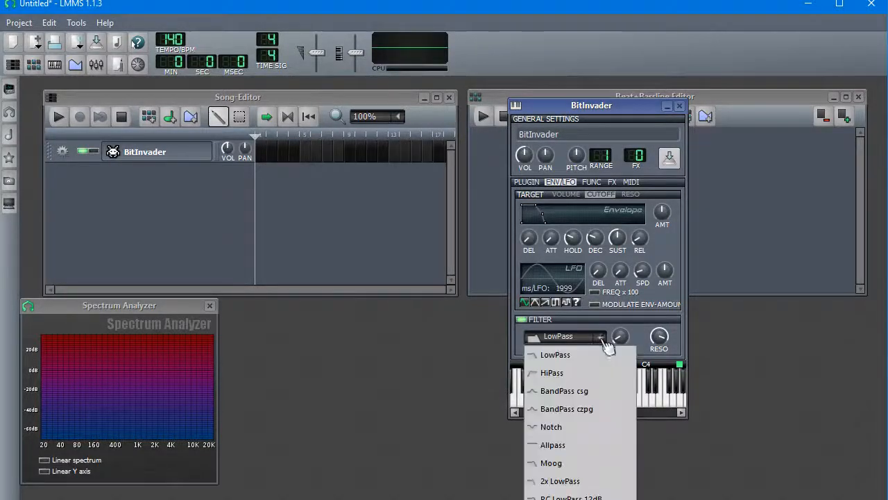
left_click(567, 372)
left_click_drag(659, 338, 659, 375)
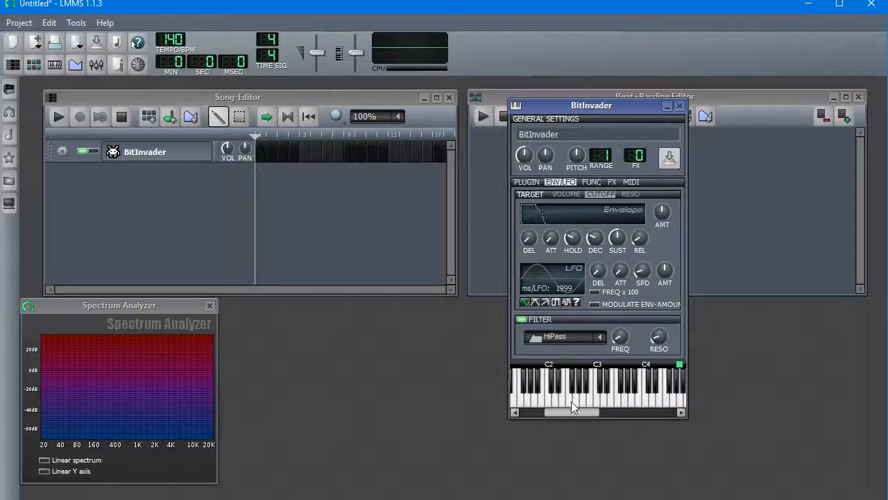
- Play descending runs of notes through the HiPass filter to examine the low-frequency cut in the Spectrum Analyzer
mouse_move(561, 413)
left_mouse_down()
mouse_move(612, 416)
mouse_move(594, 421)
mouse_move(658, 412)
mouse_move(645, 402)
mouse_move(544, 401)
left_mouse_up()
left_click_drag(633, 410, 479, 392)
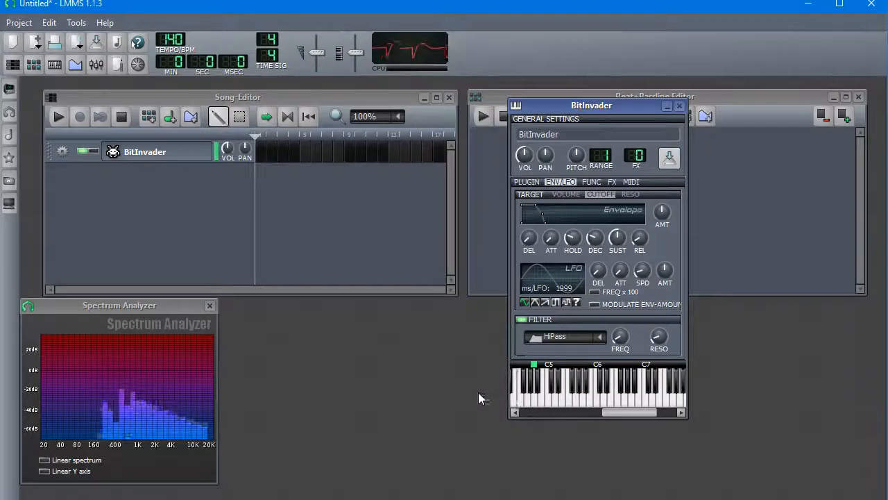
mouse_move(617, 414)
left_mouse_down()
mouse_move(601, 414)
mouse_move(621, 405)
mouse_move(541, 398)
left_mouse_up()
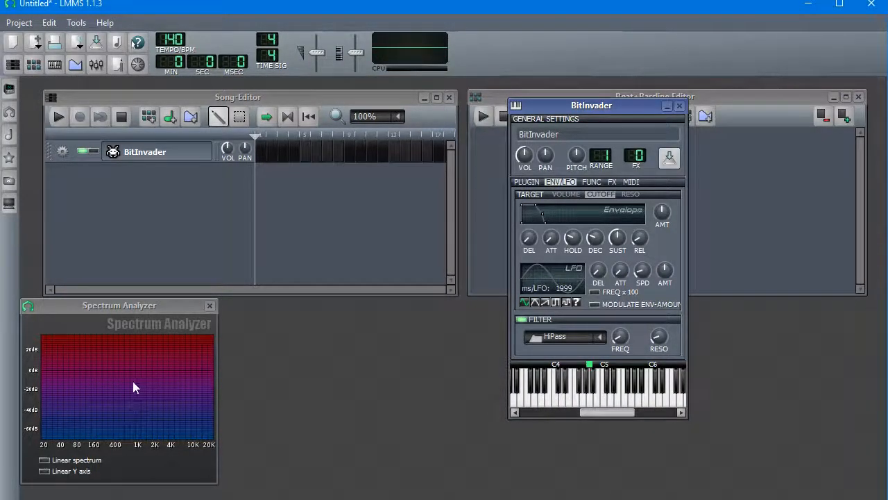
left_click_drag(640, 400, 475, 406)
mouse_move(604, 414)
left_mouse_down()
mouse_move(577, 415)
mouse_move(572, 397)
mouse_move(498, 401)
mouse_move(579, 411)
mouse_move(556, 412)
mouse_move(556, 400)
mouse_move(612, 406)
mouse_move(596, 399)
mouse_move(574, 399)
mouse_move(601, 424)
left_mouse_up()
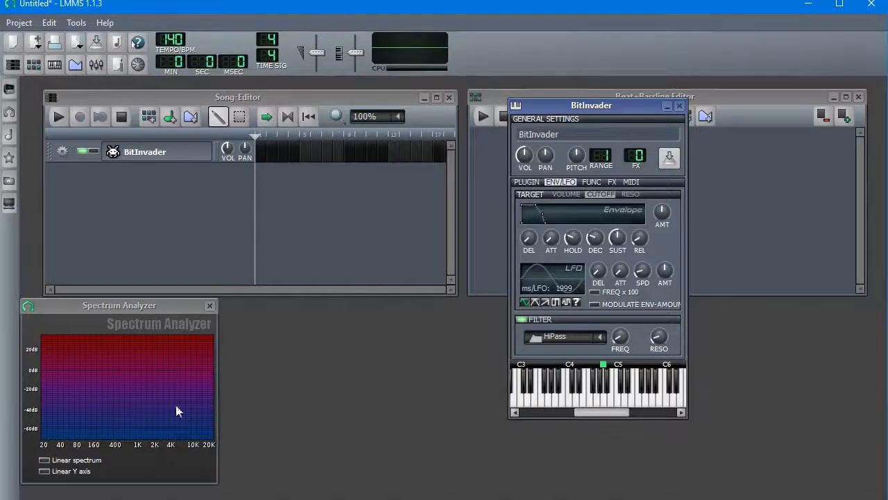
- Raise the HiPass filter's resonance and play runs of notes to examine the peak around the cutoff frequency
left_click_drag(646, 341, 648, 407)
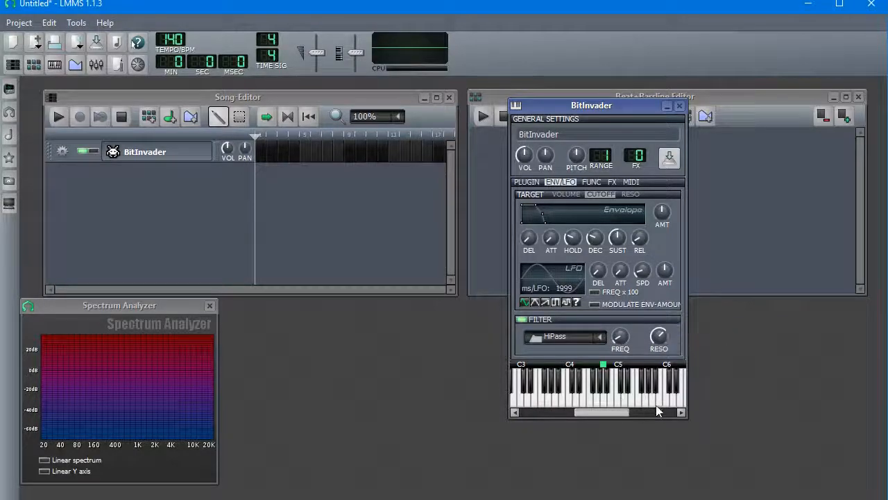
left_click(664, 404)
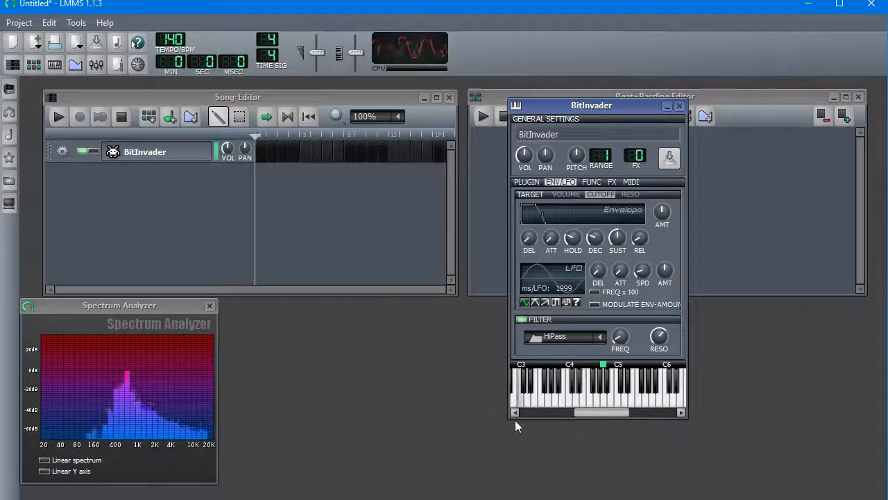
left_click(566, 414)
left_click_drag(566, 416, 561, 416)
mouse_move(546, 405)
left_mouse_down()
mouse_move(622, 405)
mouse_move(549, 406)
mouse_move(612, 417)
left_mouse_up()
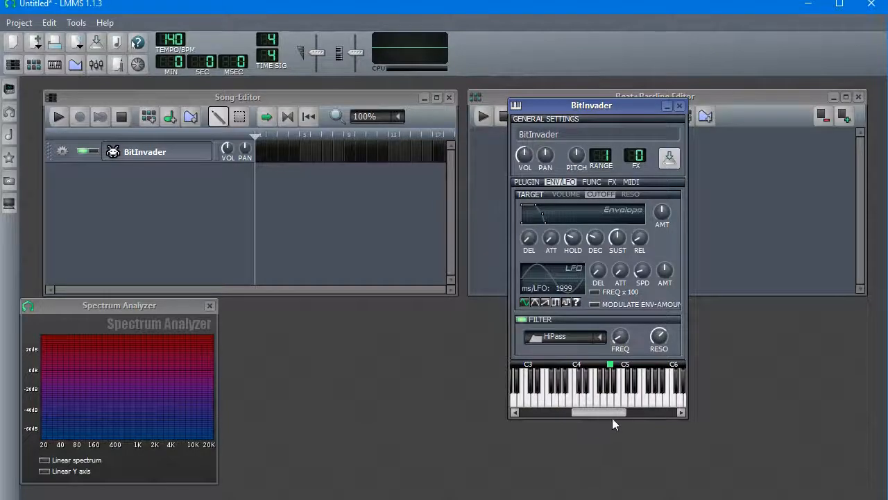
- Switch the filter type to BandPass csg and play ascending notes through it
left_click(600, 337)
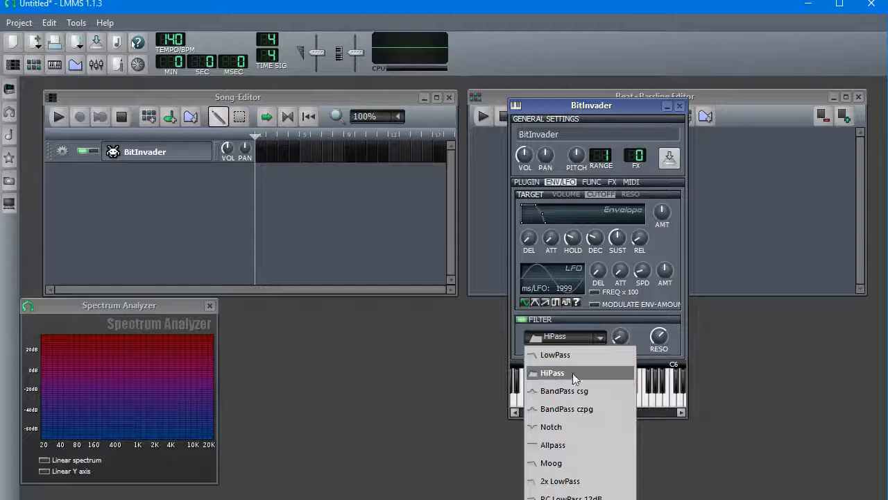
left_click(623, 340)
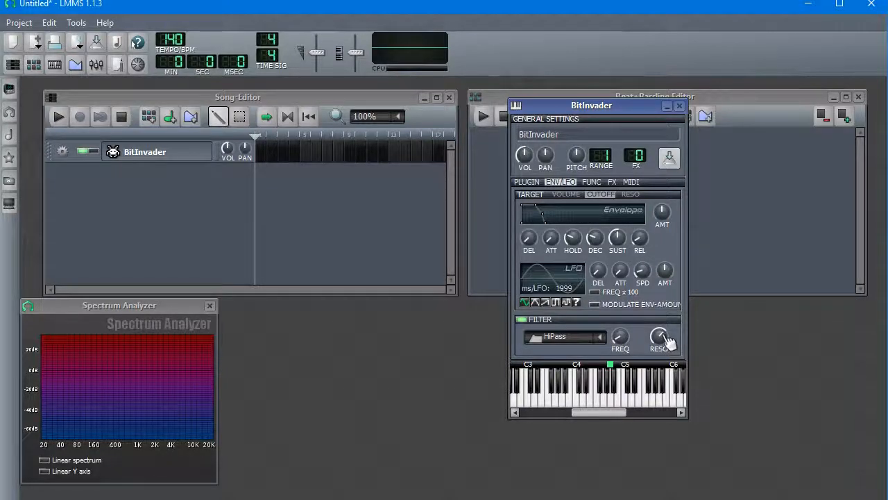
left_click(602, 340)
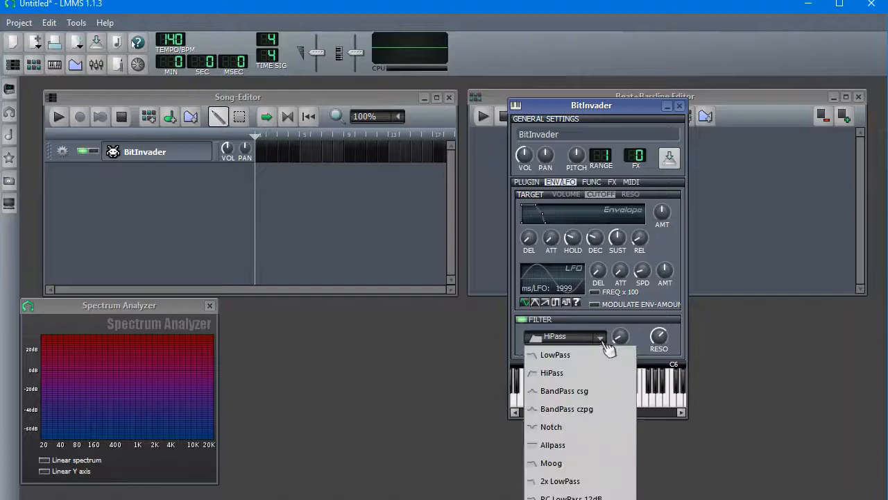
left_click(596, 392)
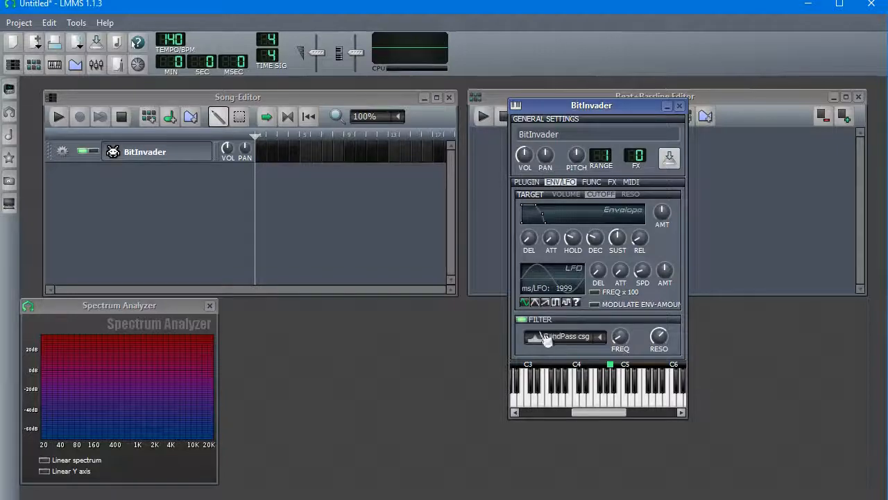
left_click(521, 403)
mouse_move(543, 402)
left_mouse_down()
mouse_move(663, 404)
mouse_move(521, 400)
mouse_move(611, 405)
mouse_move(636, 416)
mouse_move(630, 404)
mouse_move(664, 405)
mouse_move(565, 406)
left_mouse_up()
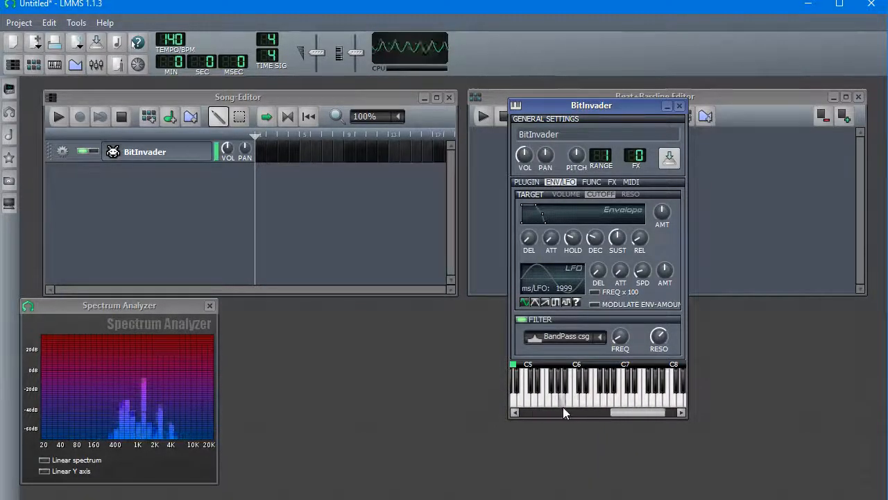
- Switch the filter type to Notch and turn its resonance down low
left_click(555, 338)
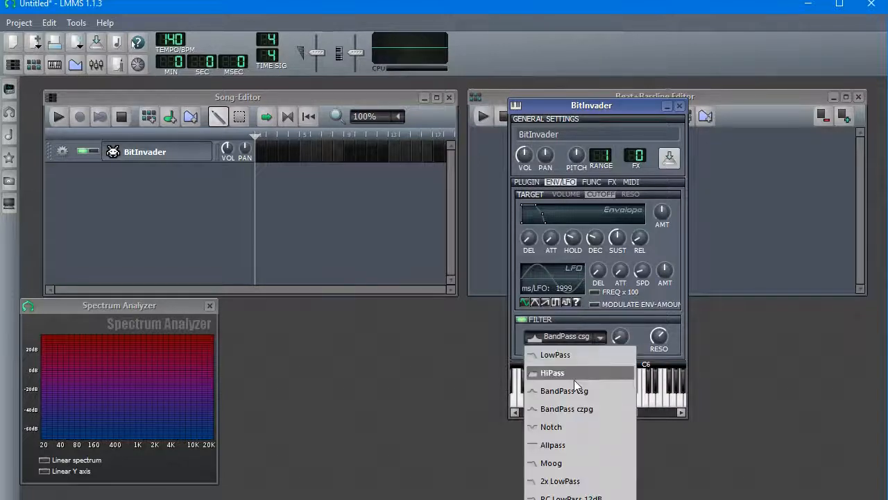
left_click(575, 425)
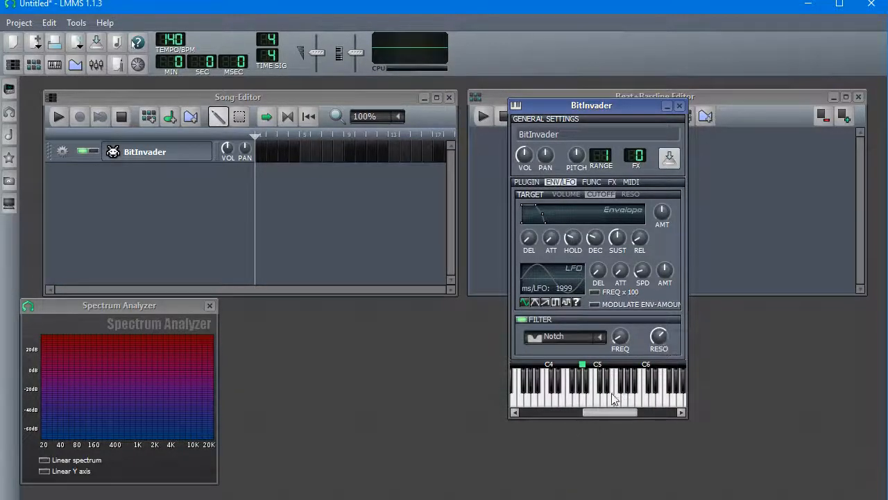
left_click_drag(661, 340, 659, 336)
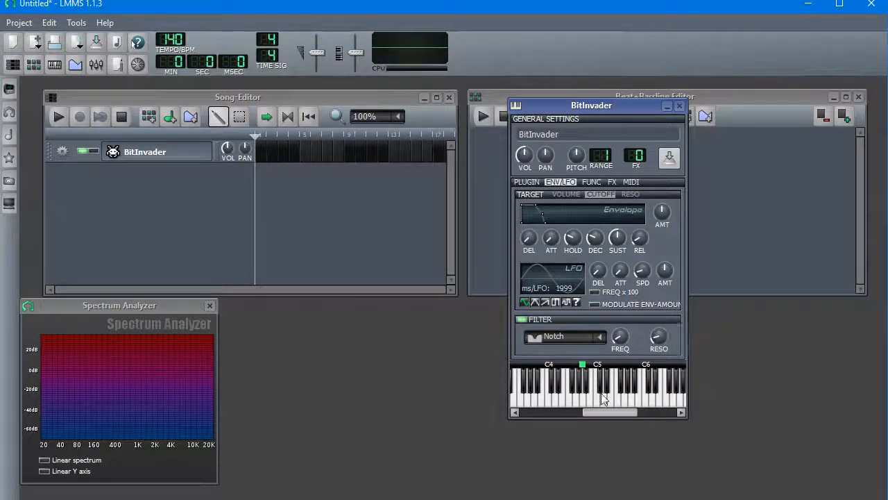
- Play low and middle notes through the Notch filter to examine the gap it cuts in the spectrum
left_click_drag(605, 414, 585, 416)
left_click(525, 406)
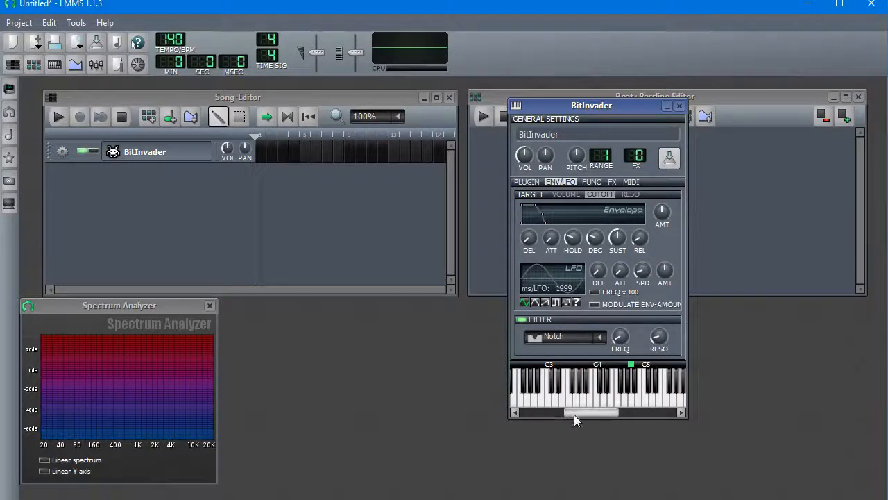
left_click_drag(573, 414, 587, 414)
left_click(559, 401)
left_click(605, 400)
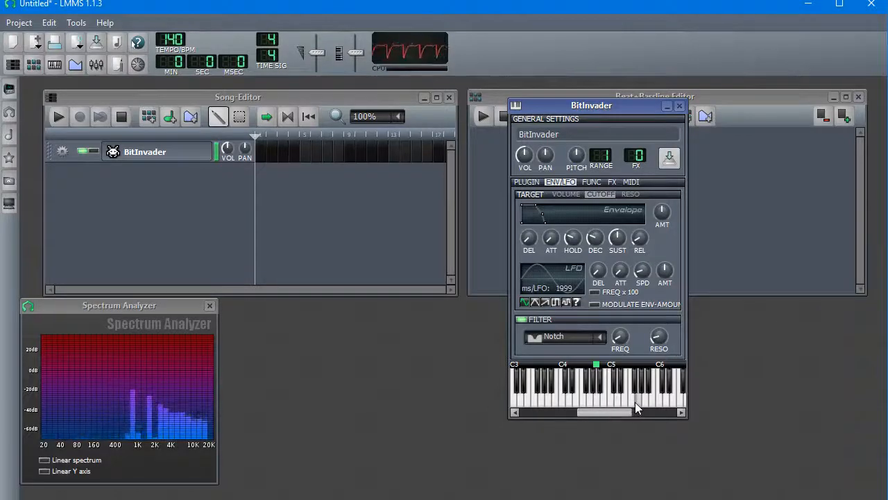
- Play progressively higher notes and a note from the lower octaves through the Notch filter to examine their spectrum
left_click_drag(607, 412, 620, 414)
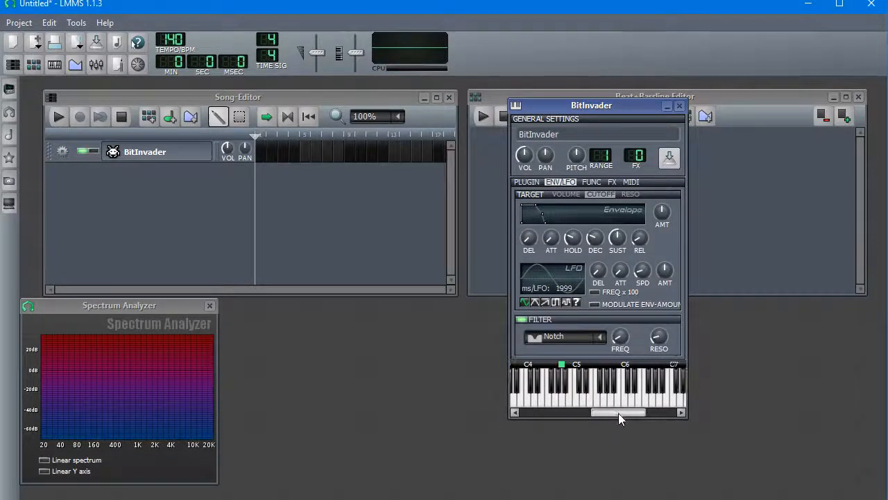
left_click(564, 399)
left_click(625, 401)
left_click(675, 402)
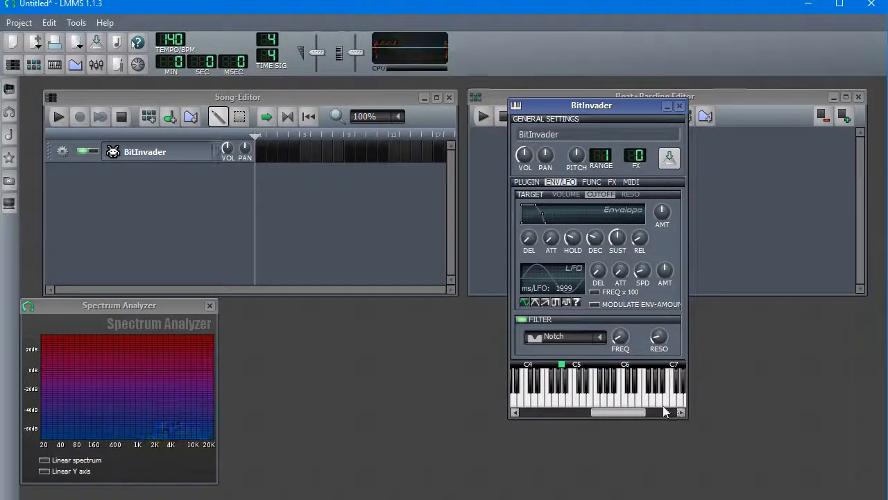
left_click_drag(622, 339, 621, 338)
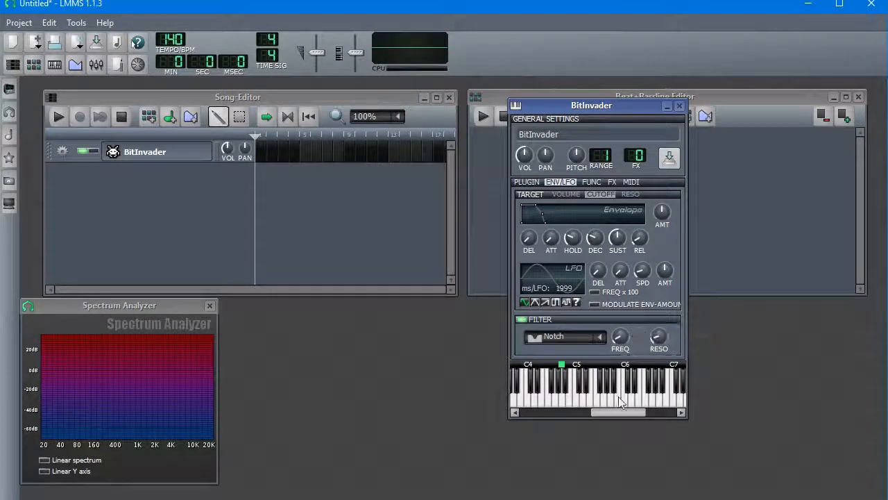
left_click_drag(615, 414, 567, 413)
left_click(652, 406)
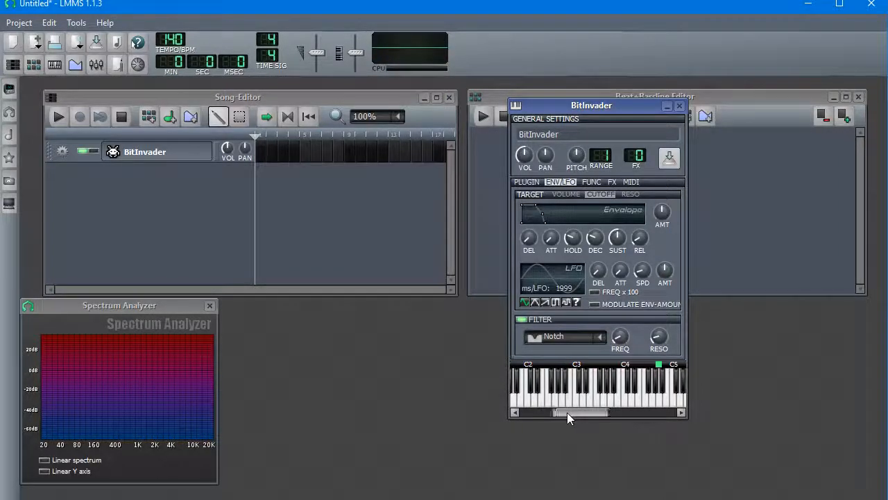
- Switch the filter type to LowPass and after that to Allpass
left_click(602, 337)
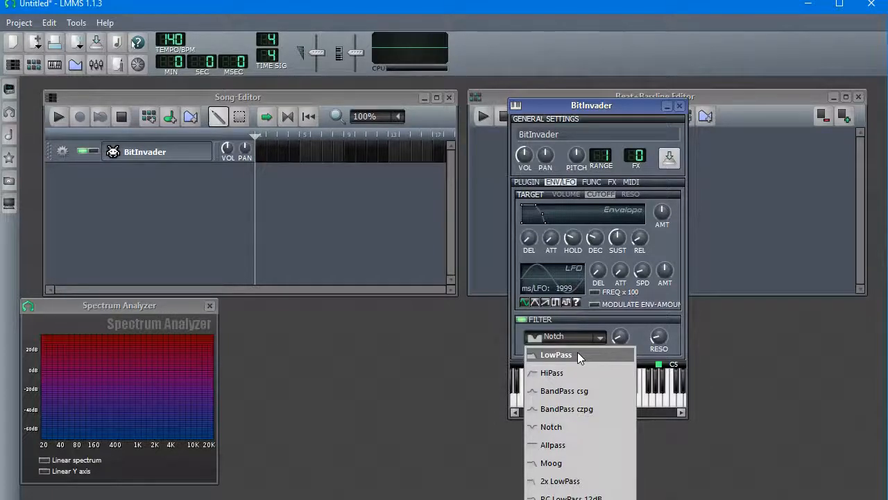
left_click(577, 354)
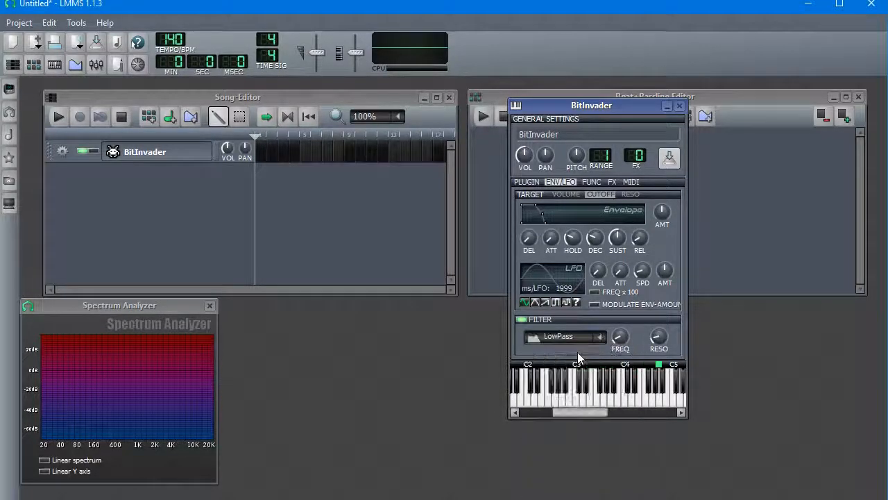
left_click(601, 340)
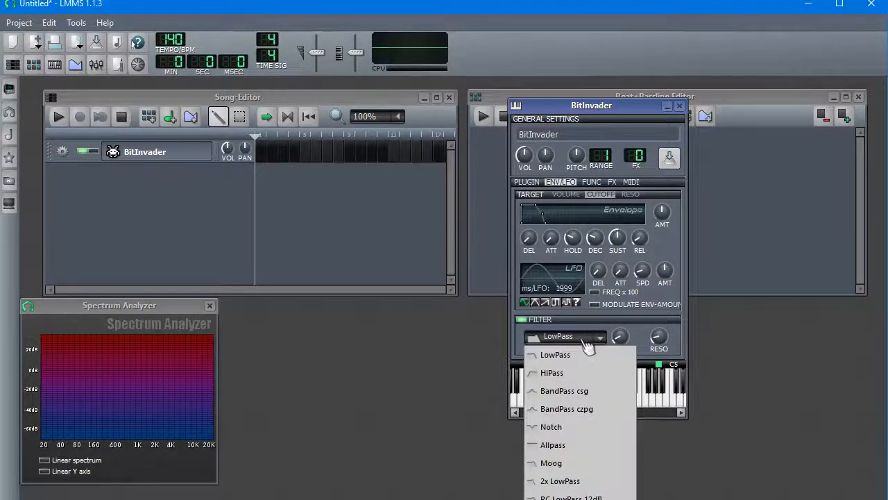
left_click(580, 448)
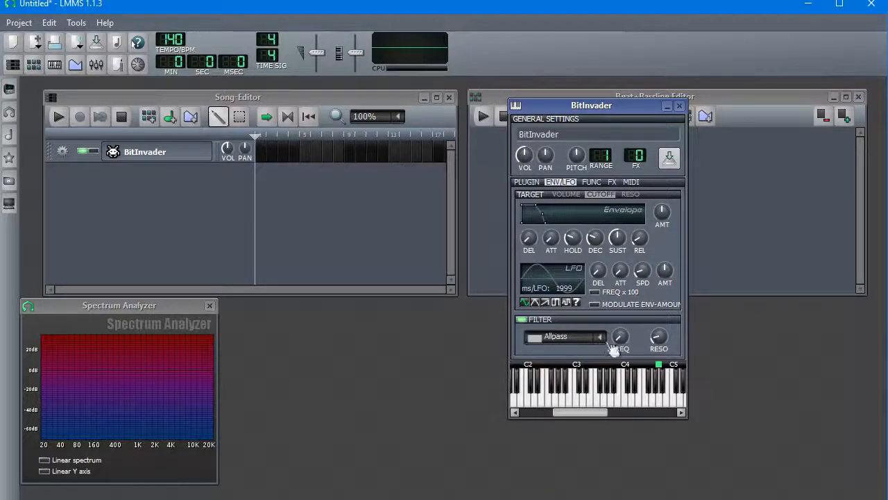